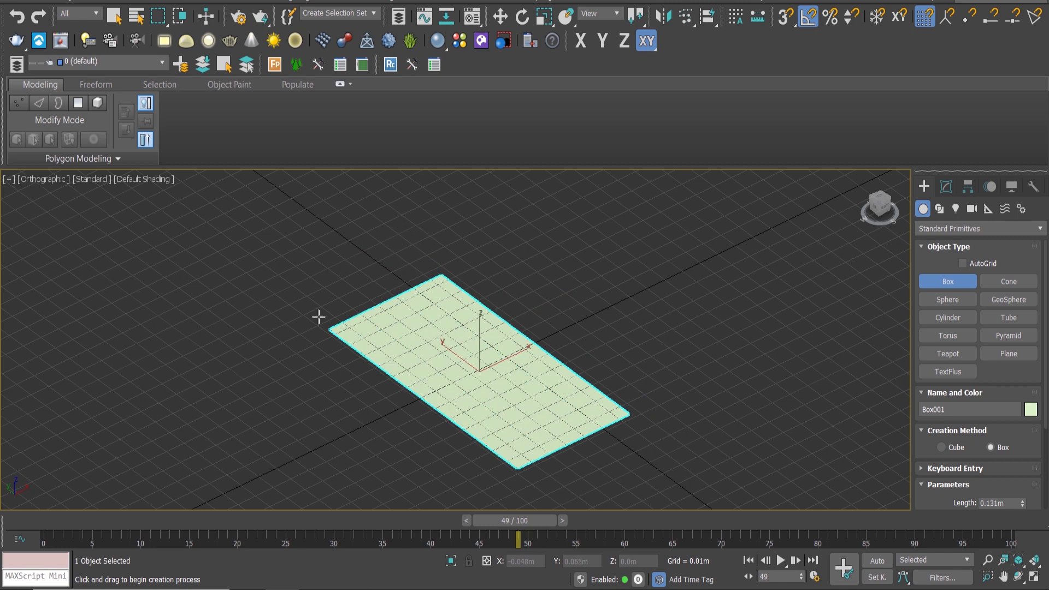
Drag out Box001 in the viewport as the strip's starting block.
{"action": "left_click_drag", "start_coordinate": [629, 414], "coordinate": [258, 249]}
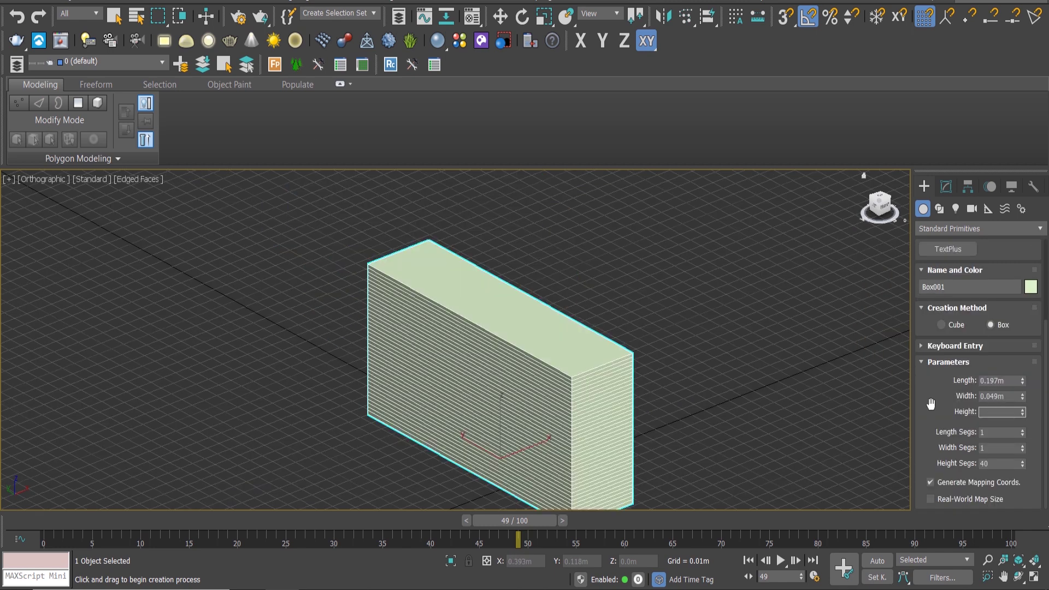
Set the box height to 200m and frame the tall box in view.
{"action": "type", "text": "20"}
{"action": "key", "text": "Return"}
{"action": "scroll", "coordinate": [663, 286], "scroll_direction": "down", "scroll_amount": 5}
{"action": "scroll", "coordinate": [686, 257], "scroll_direction": "down", "scroll_amount": 3}
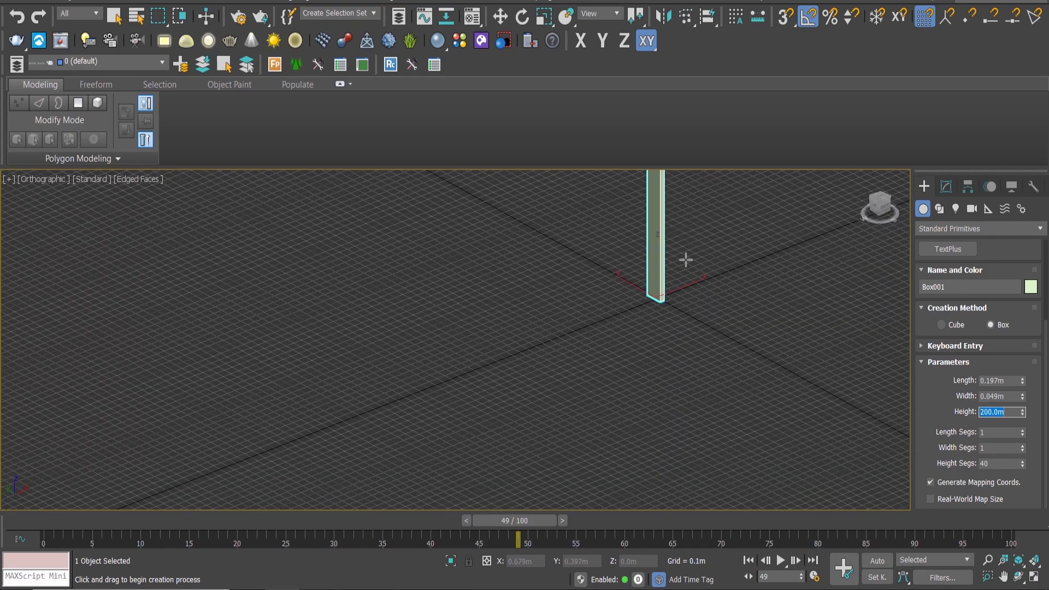
{"action": "middle_click_drag", "start_coordinate": [686, 257], "coordinate": [646, 473]}
{"action": "scroll", "coordinate": [647, 473], "scroll_direction": "down", "scroll_amount": 2}
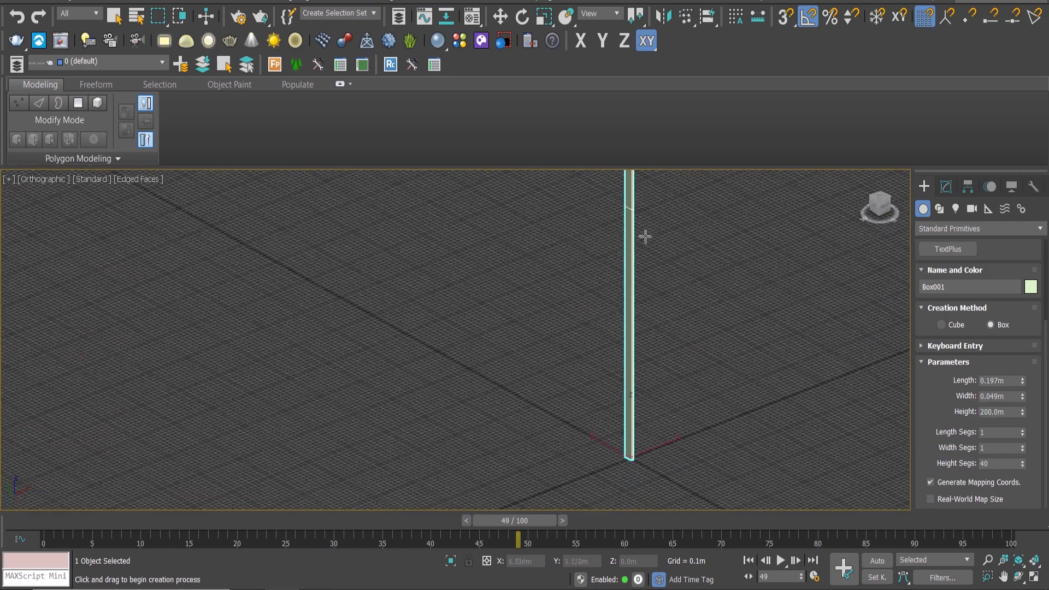
{"action": "middle_click_drag", "start_coordinate": [645, 236], "coordinate": [623, 442]}
{"action": "scroll", "coordinate": [625, 424], "scroll_direction": "down", "scroll_amount": 2}
{"action": "scroll", "coordinate": [633, 458], "scroll_direction": "up", "scroll_amount": 2}
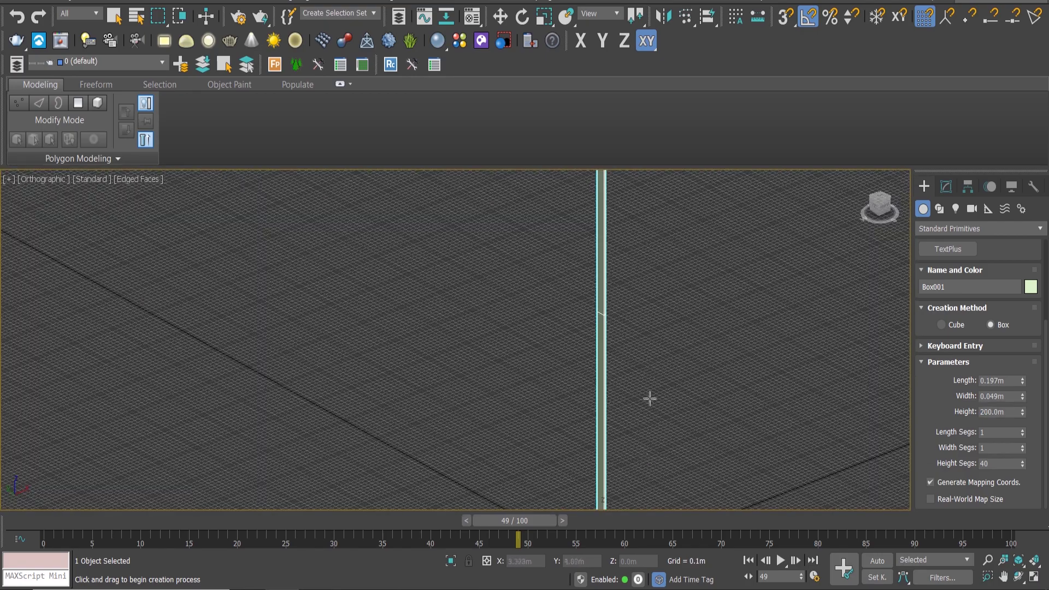
{"action": "middle_click_drag", "start_coordinate": [648, 395], "coordinate": [630, 293]}
{"action": "scroll", "coordinate": [693, 372], "scroll_direction": "up", "scroll_amount": 2}
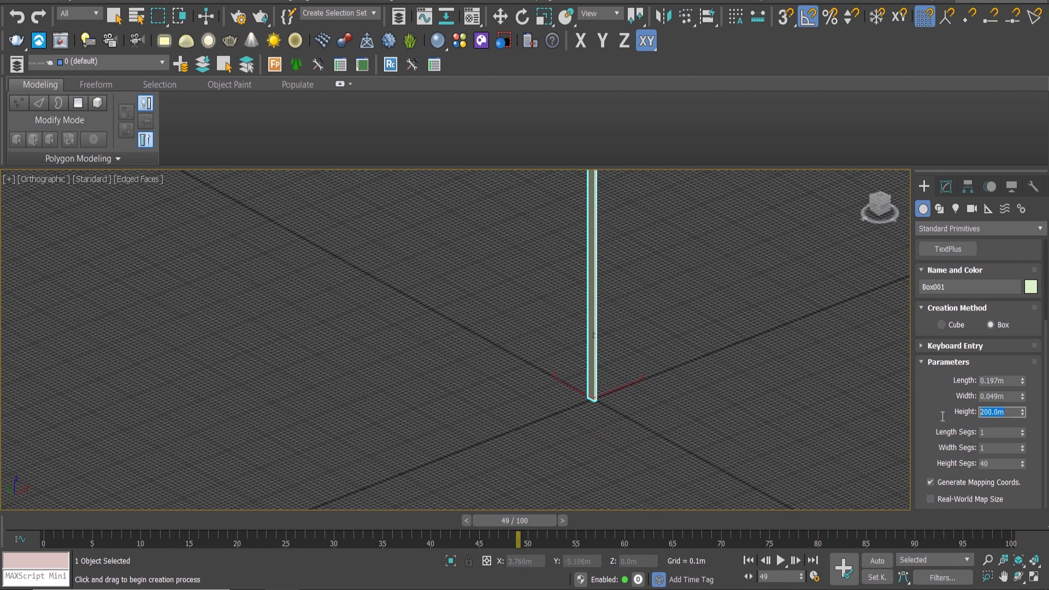
Set the box length to 40m and width to 17m.
{"action": "left_click_drag", "start_coordinate": [1023, 382], "coordinate": [997, 210]}
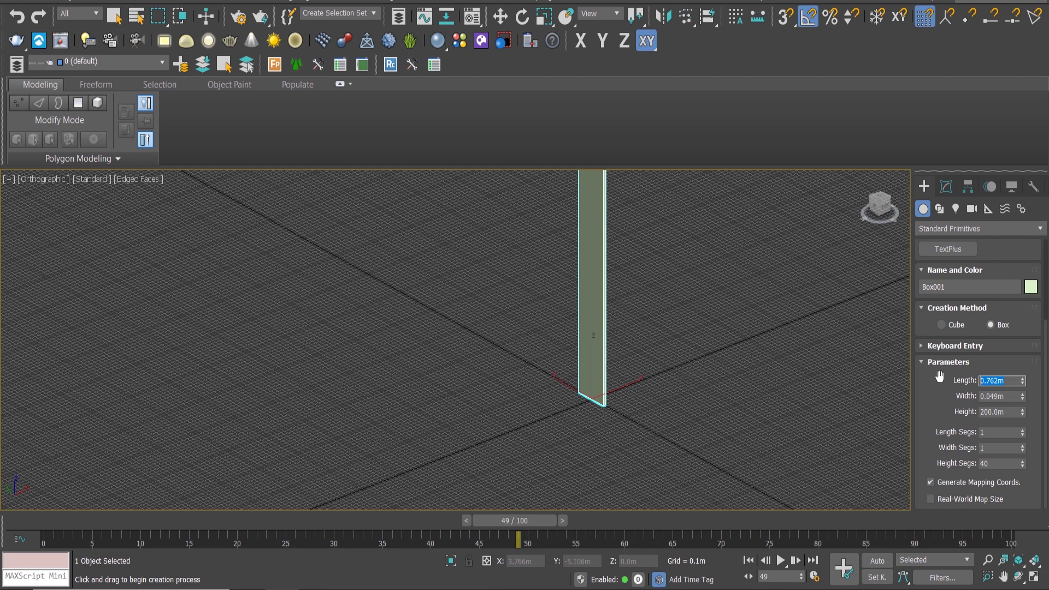
{"action": "type", "text": "0"}
{"action": "key", "text": "Return"}
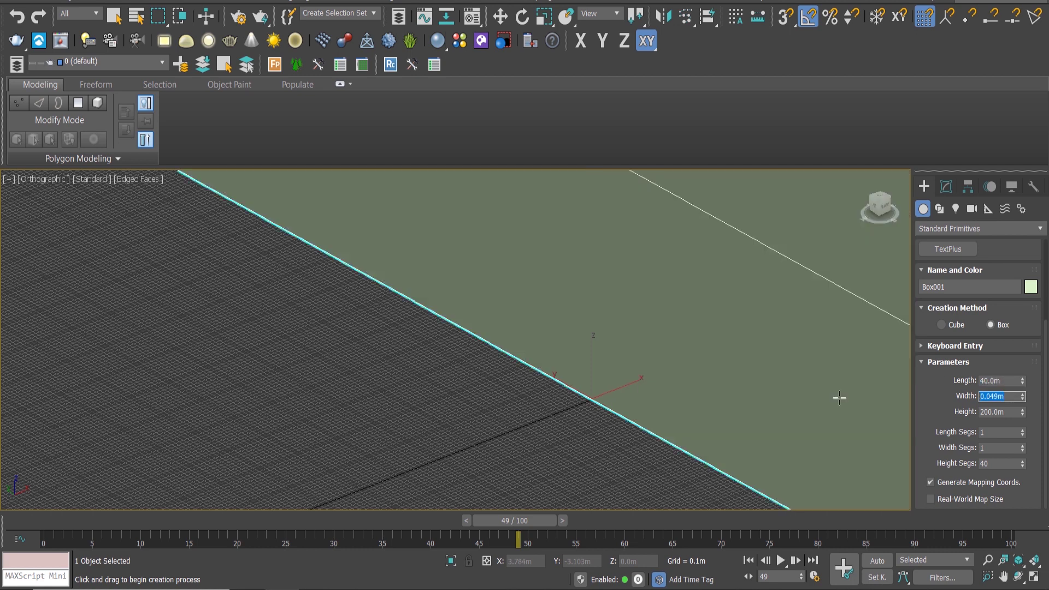
{"action": "type", "text": "17"}
{"action": "scroll", "coordinate": [705, 364], "scroll_direction": "down", "scroll_amount": 5}
{"action": "scroll", "coordinate": [676, 374], "scroll_direction": "down", "scroll_amount": 3}
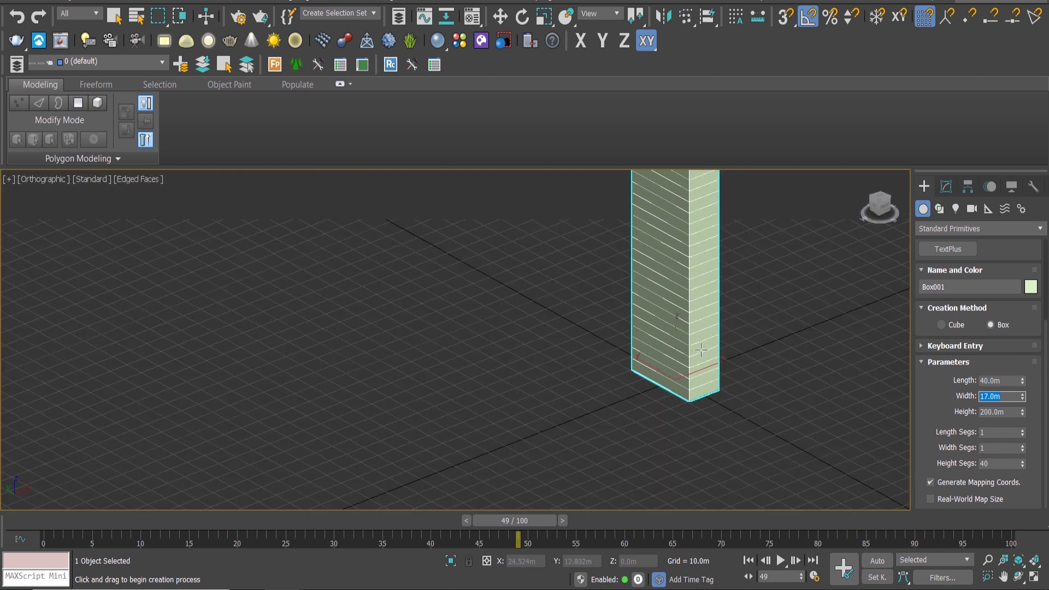
{"action": "scroll", "coordinate": [683, 360], "scroll_direction": "down", "scroll_amount": 3}
{"action": "scroll", "coordinate": [693, 347], "scroll_direction": "down", "scroll_amount": 2}
{"action": "scroll", "coordinate": [662, 369], "scroll_direction": "up", "scroll_amount": 4}
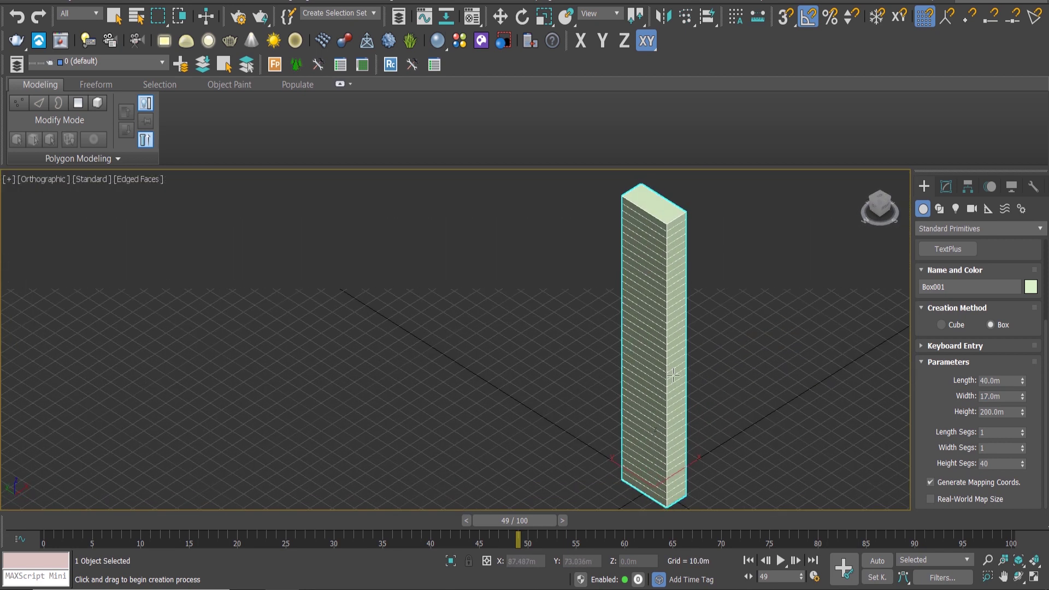
{"action": "scroll", "coordinate": [817, 260], "scroll_direction": "up", "scroll_amount": 1}
{"action": "left_click", "coordinate": [945, 186]}
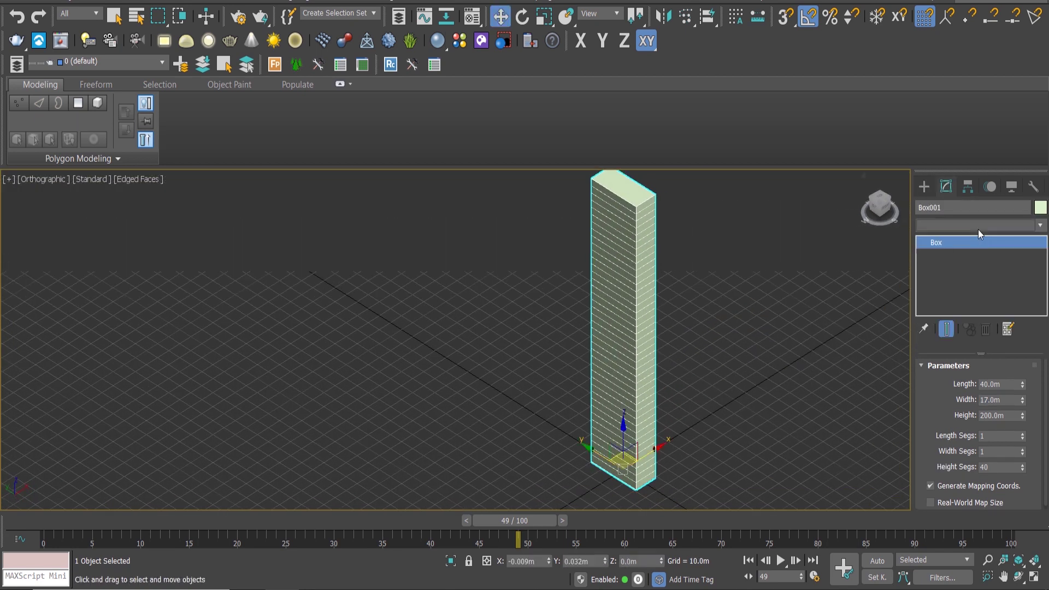
Apply the first material slot's grey default material to the box.
{"action": "left_click", "coordinate": [978, 225]}
{"action": "left_click", "coordinate": [816, 275]}
{"action": "key", "text": "m"}
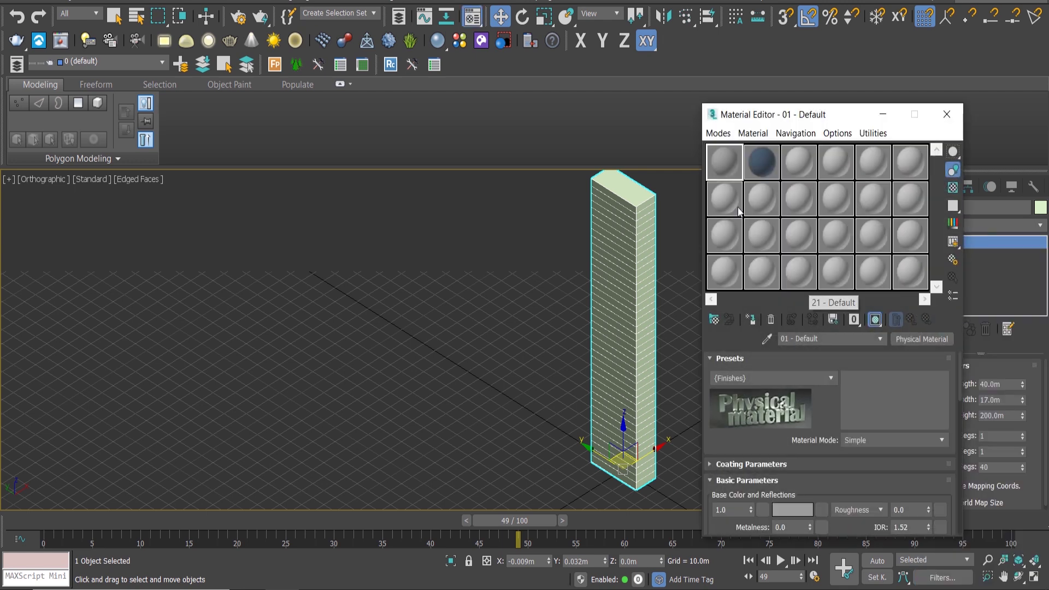
{"action": "left_click_drag", "start_coordinate": [724, 163], "coordinate": [616, 234]}
{"action": "left_click", "coordinate": [947, 114]}
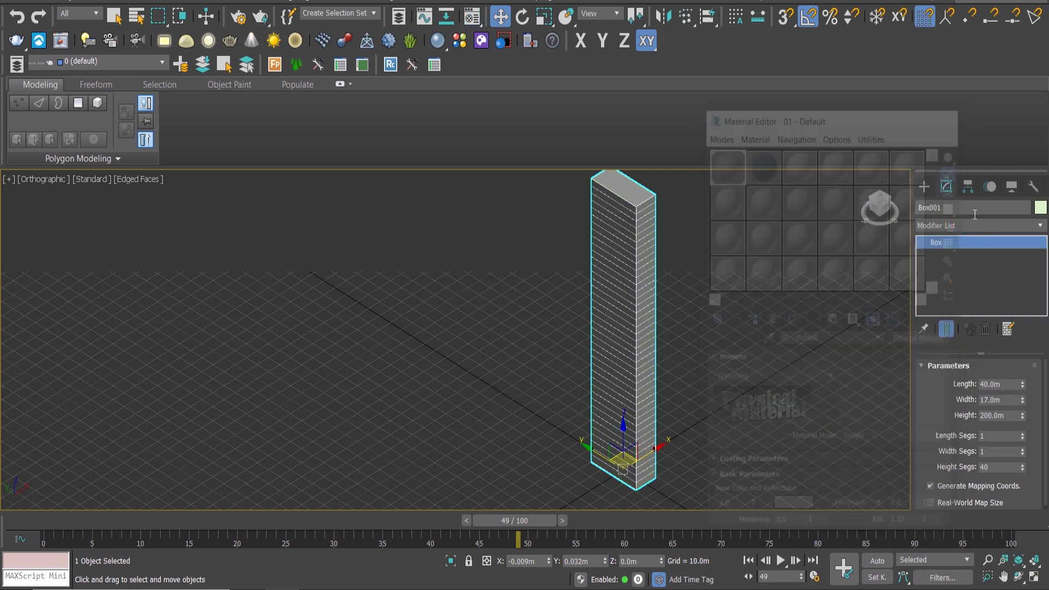
Add a Twist modifier with a 180-degree angle.
{"action": "left_click", "coordinate": [991, 224]}
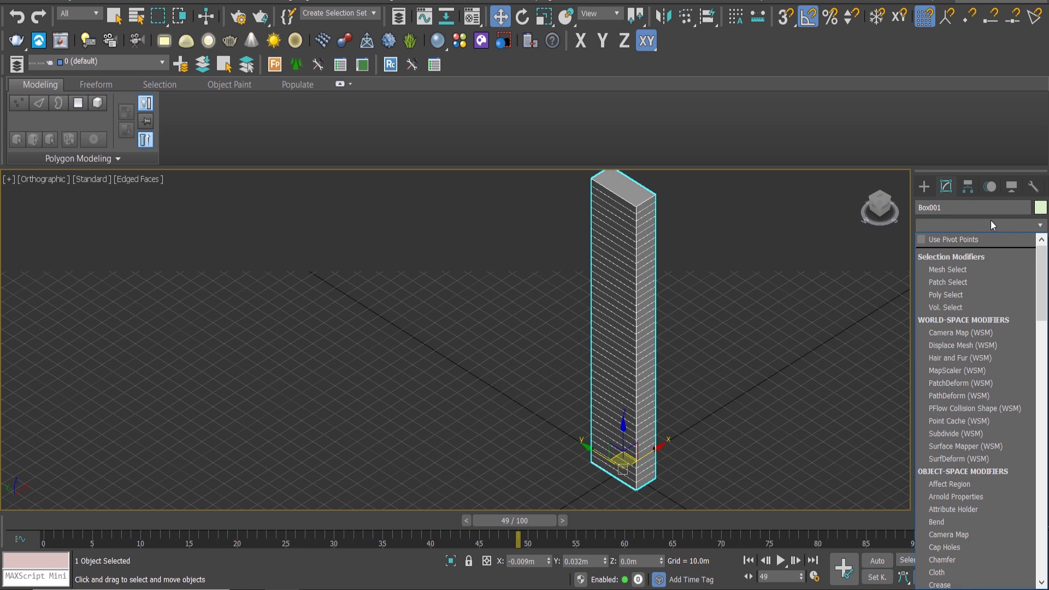
{"action": "type", "text": "tw"}
{"action": "left_click", "coordinate": [975, 349]}
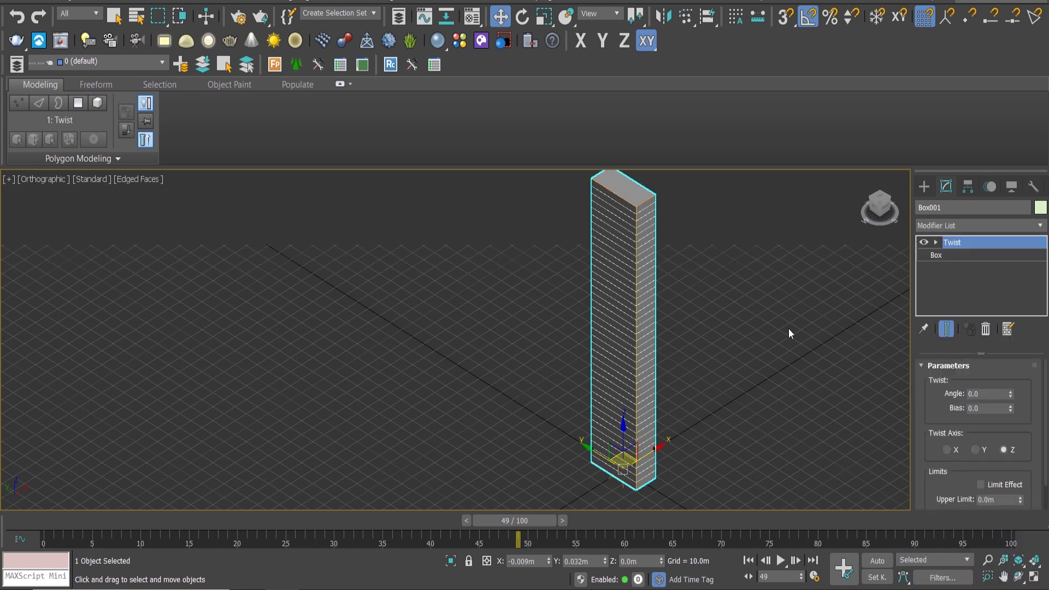
{"action": "middle_click_drag", "start_coordinate": [788, 332], "coordinate": [769, 370]}
{"action": "left_click_drag", "start_coordinate": [1009, 400], "coordinate": [1001, 353]}
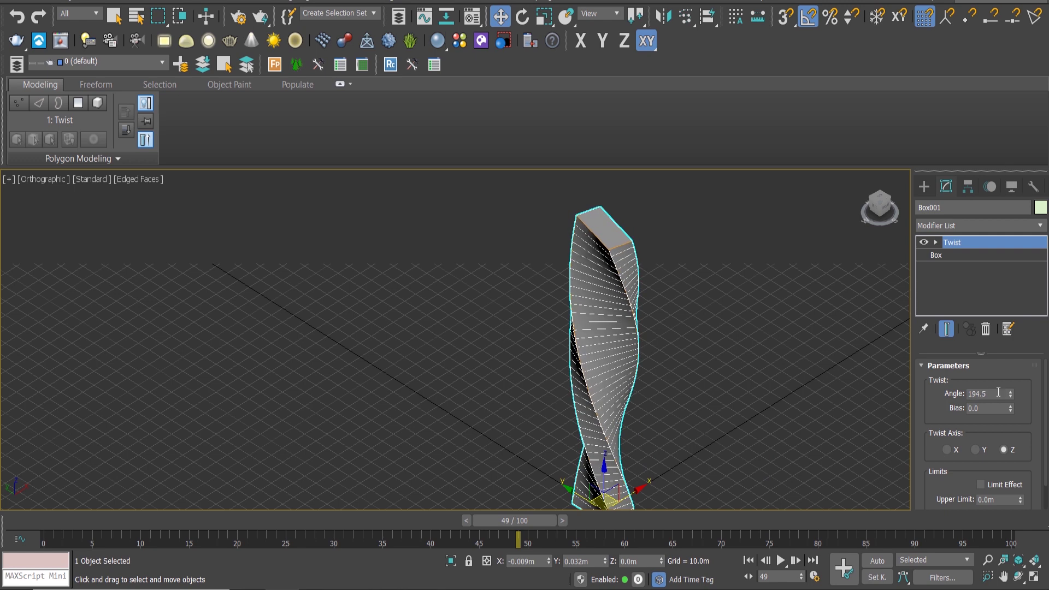
{"action": "type", "text": "180"}
{"action": "key", "text": "Return"}
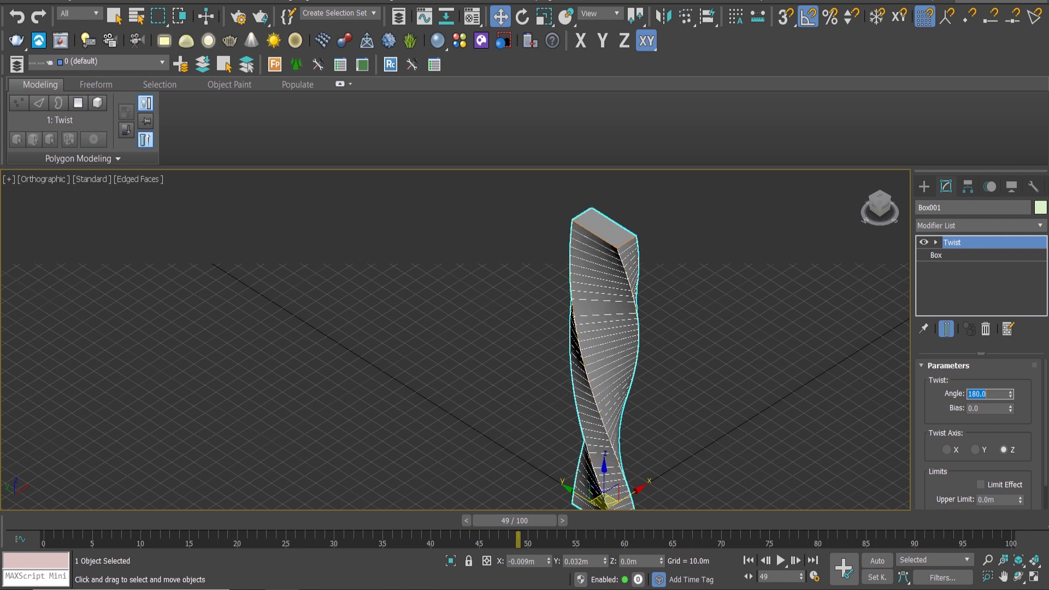
{"action": "mouse_move", "coordinate": [717, 400]}
{"action": "middle_mouse_down", "text": "alt"}
{"action": "mouse_move", "coordinate": [728, 371]}
{"action": "mouse_move", "coordinate": [683, 344]}
{"action": "mouse_move", "coordinate": [736, 378]}
{"action": "middle_mouse_up", "text": "alt"}
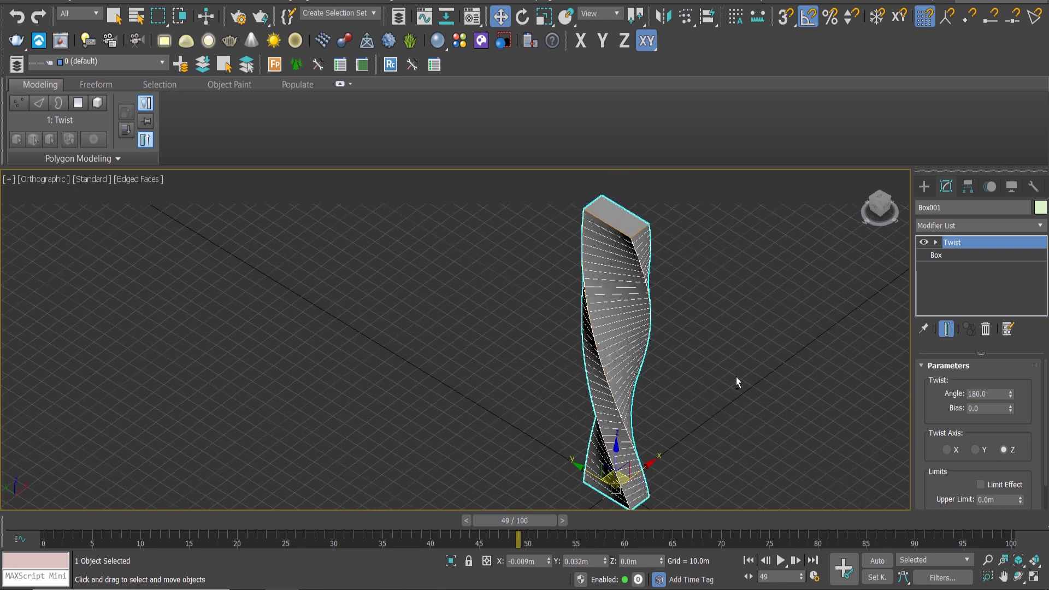
{"action": "left_click", "coordinate": [989, 221]}
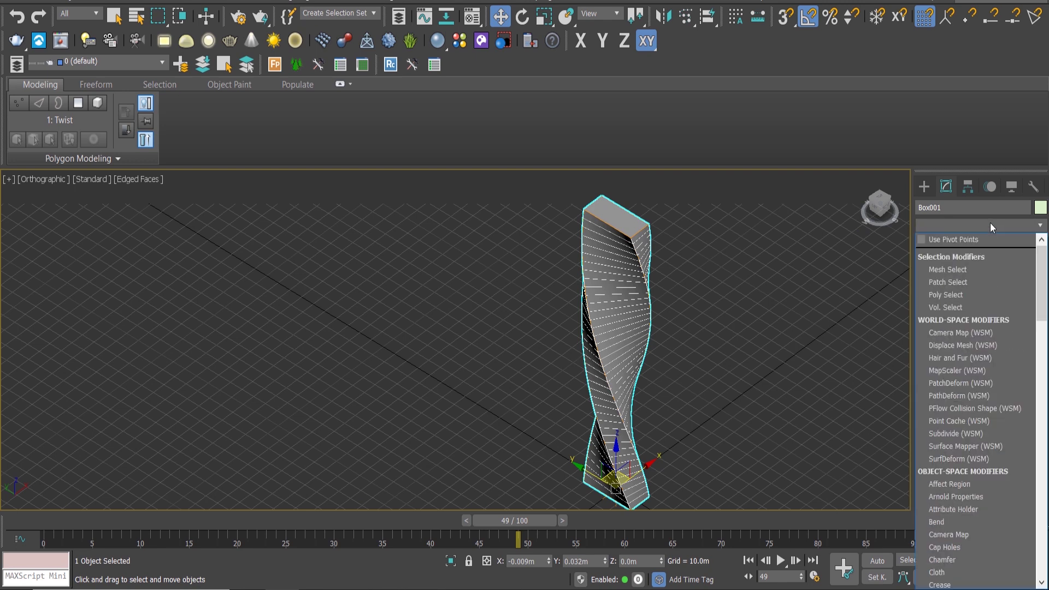
Add a Bend modifier with 360-degree angle and 45-degree direction.
{"action": "left_click", "coordinate": [982, 239]}
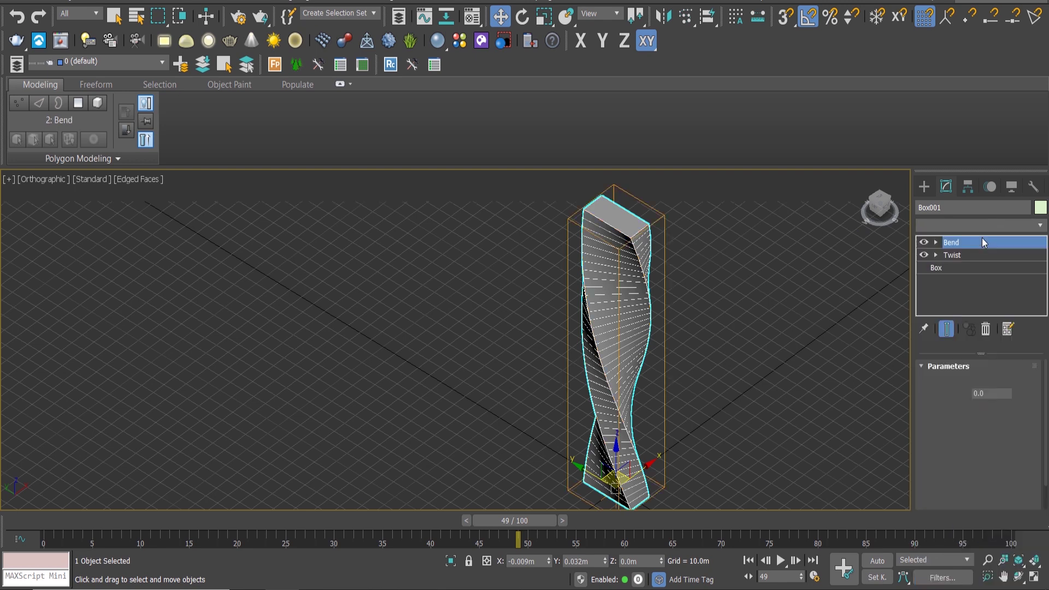
{"action": "middle_click_drag", "start_coordinate": [709, 286], "coordinate": [703, 273]}
{"action": "left_click_drag", "start_coordinate": [1015, 394], "coordinate": [1015, 327]}
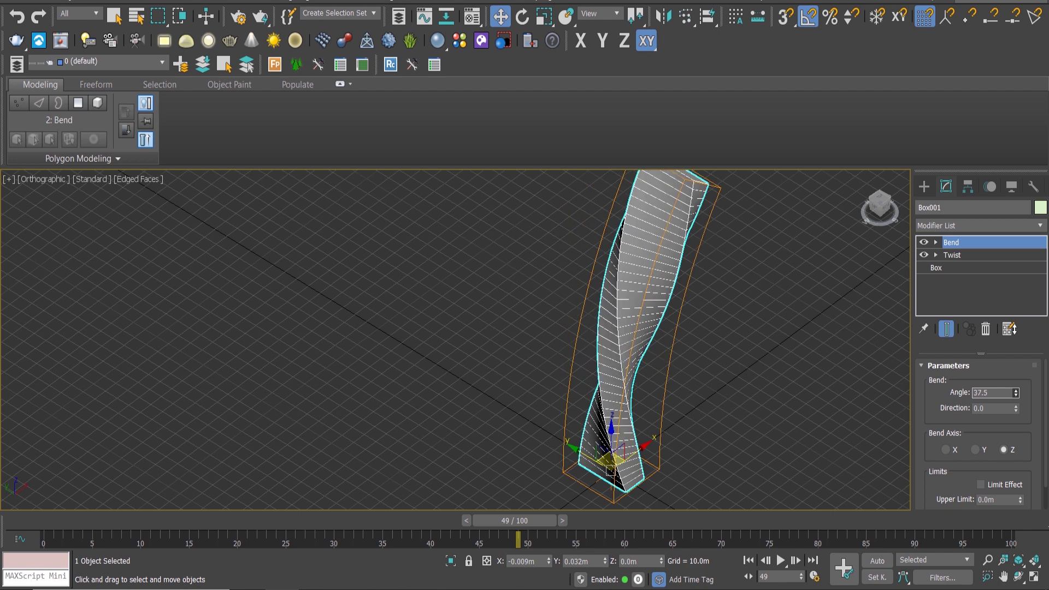
{"action": "left_click_drag", "start_coordinate": [13, 64], "coordinate": [26, 565]}
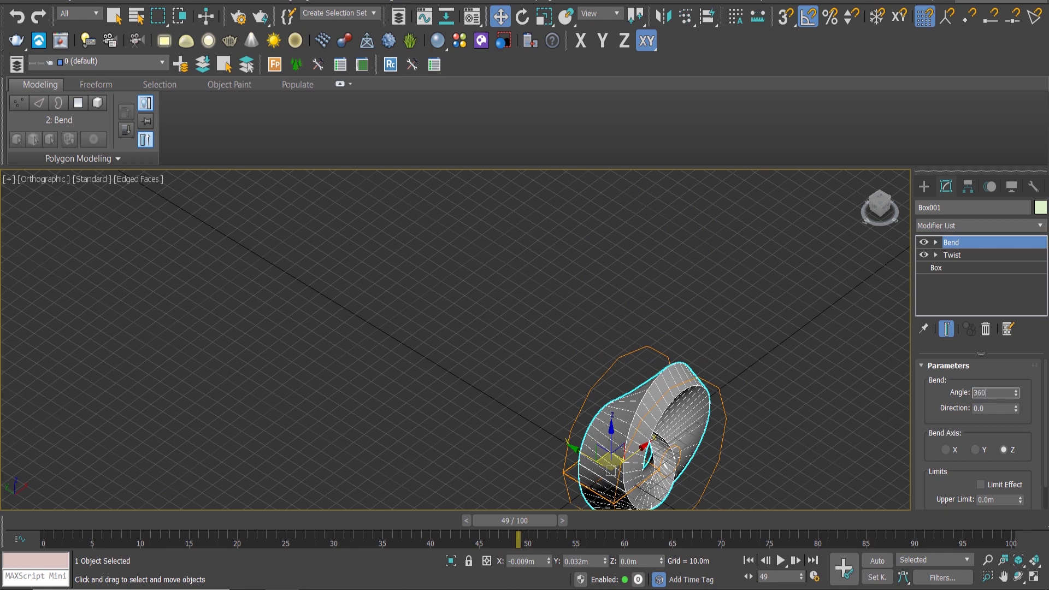
{"action": "left_click_drag", "start_coordinate": [1014, 409], "coordinate": [1014, 393]}
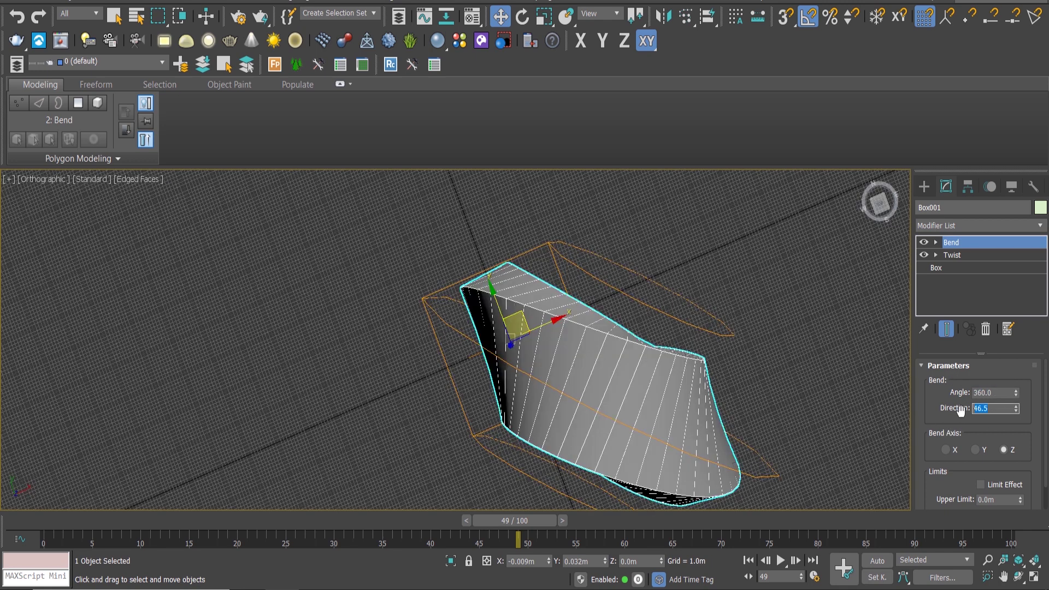
{"action": "type", "text": "5"}
{"action": "key", "text": "Return"}
{"action": "scroll", "coordinate": [747, 354], "scroll_direction": "down", "scroll_amount": 4}
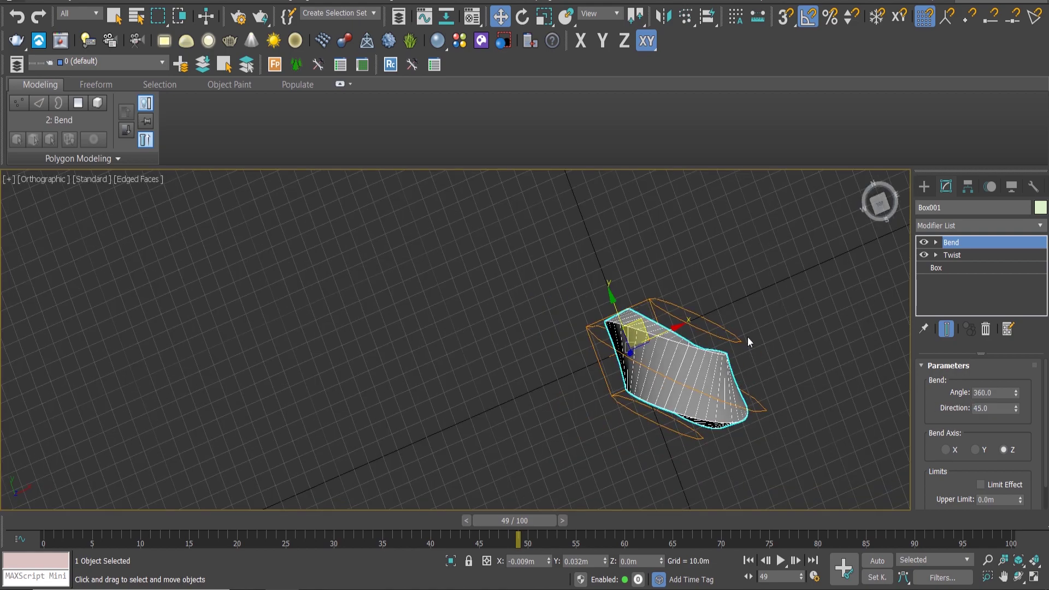
{"action": "scroll", "coordinate": [747, 336], "scroll_direction": "up", "scroll_amount": 1}
{"action": "mouse_move", "coordinate": [710, 358]}
{"action": "middle_mouse_down", "text": "alt"}
{"action": "mouse_move", "coordinate": [713, 260]}
{"action": "mouse_move", "coordinate": [623, 281]}
{"action": "mouse_move", "coordinate": [732, 290]}
{"action": "mouse_move", "coordinate": [843, 277]}
{"action": "mouse_move", "coordinate": [682, 339]}
{"action": "middle_mouse_up", "text": "alt"}
Undo a trial 90° X rotation and raise the ring to about 21.225m on Z.
{"action": "scroll", "coordinate": [682, 338], "scroll_direction": "up", "scroll_amount": 2}
{"action": "key", "text": "e"}
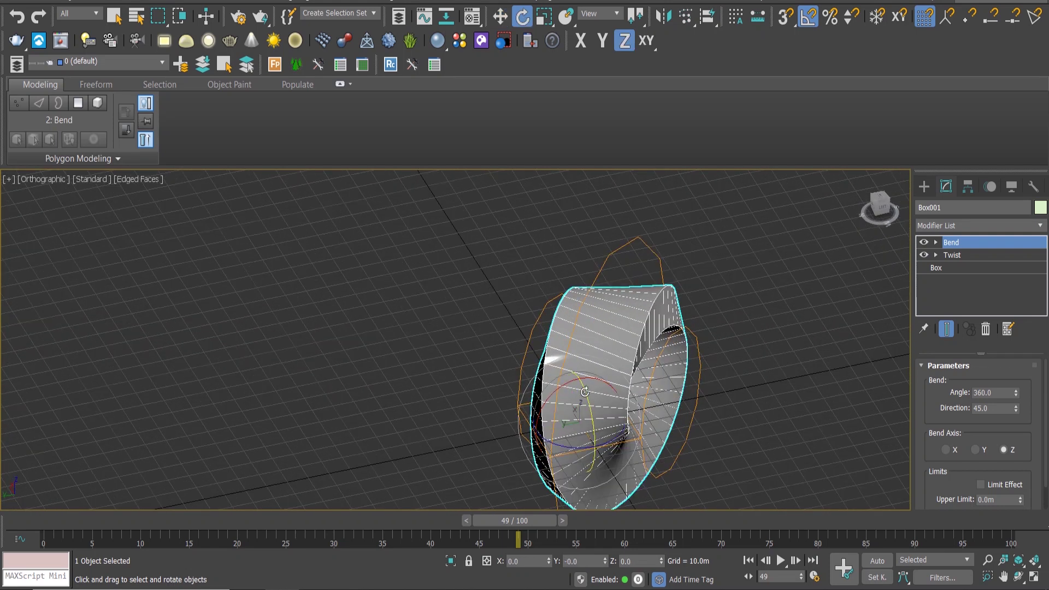
{"action": "left_click_drag", "start_coordinate": [563, 385], "coordinate": [615, 375]}
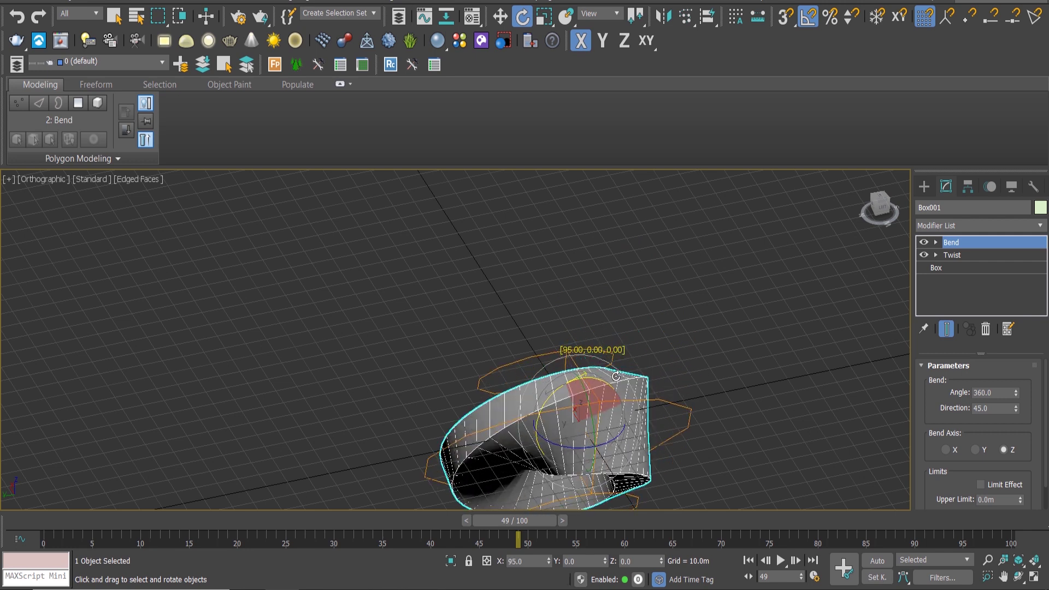
{"action": "mouse_move", "coordinate": [613, 373]}
{"action": "left_mouse_down"}
{"action": "mouse_move", "coordinate": [582, 374]}
{"action": "mouse_move", "coordinate": [588, 416]}
{"action": "mouse_move", "coordinate": [660, 408]}
{"action": "left_mouse_up"}
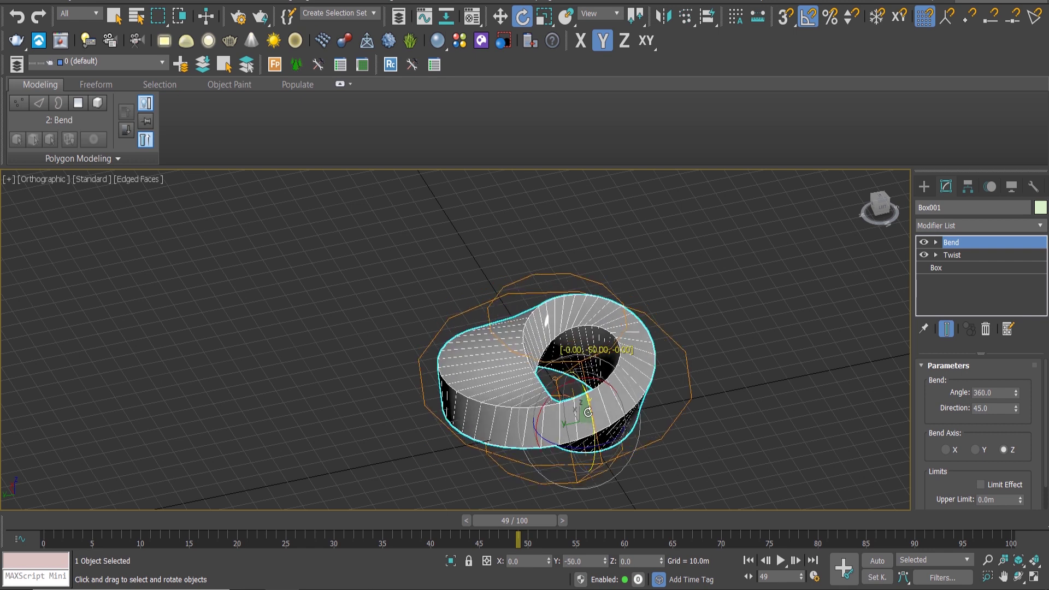
{"action": "middle_click_drag", "start_coordinate": [660, 408], "coordinate": [700, 300], "text": "alt"}
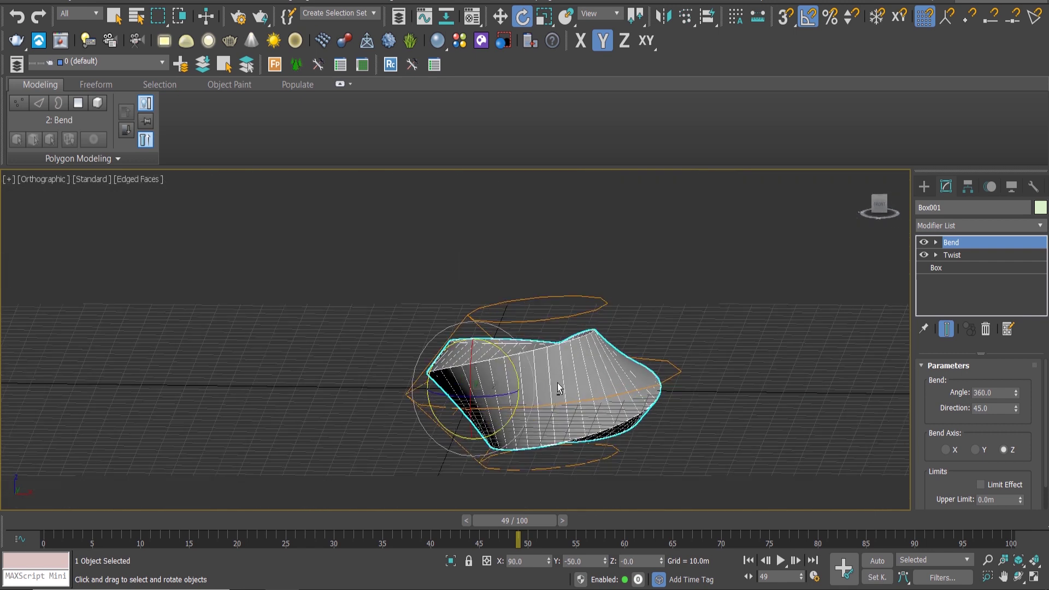
{"action": "left_click", "coordinate": [881, 206]}
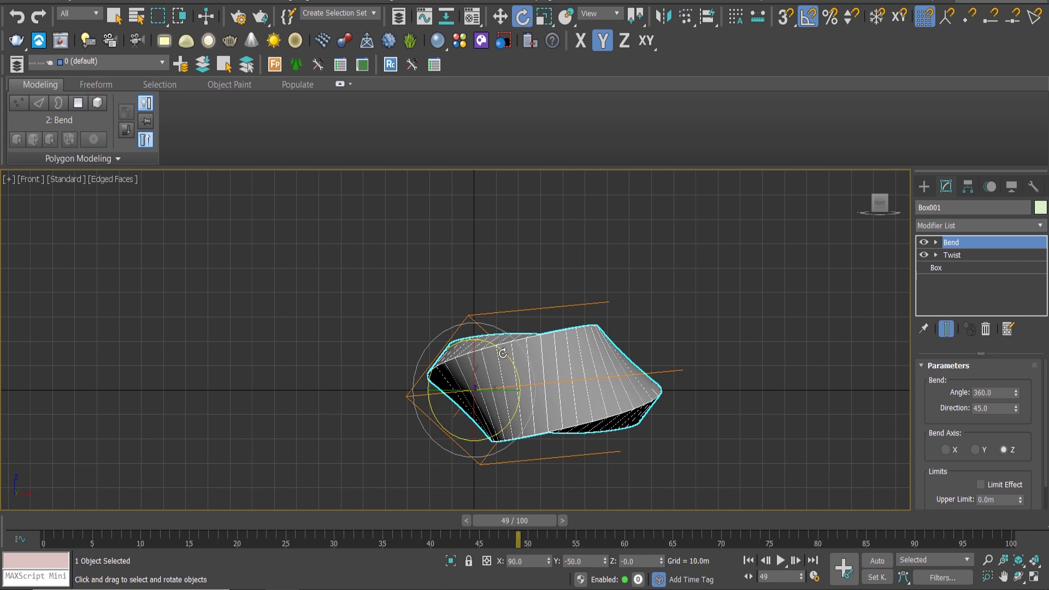
{"action": "key", "text": "ctrl+z"}
{"action": "key", "text": "w"}
{"action": "left_click_drag", "start_coordinate": [476, 354], "coordinate": [488, 302]}
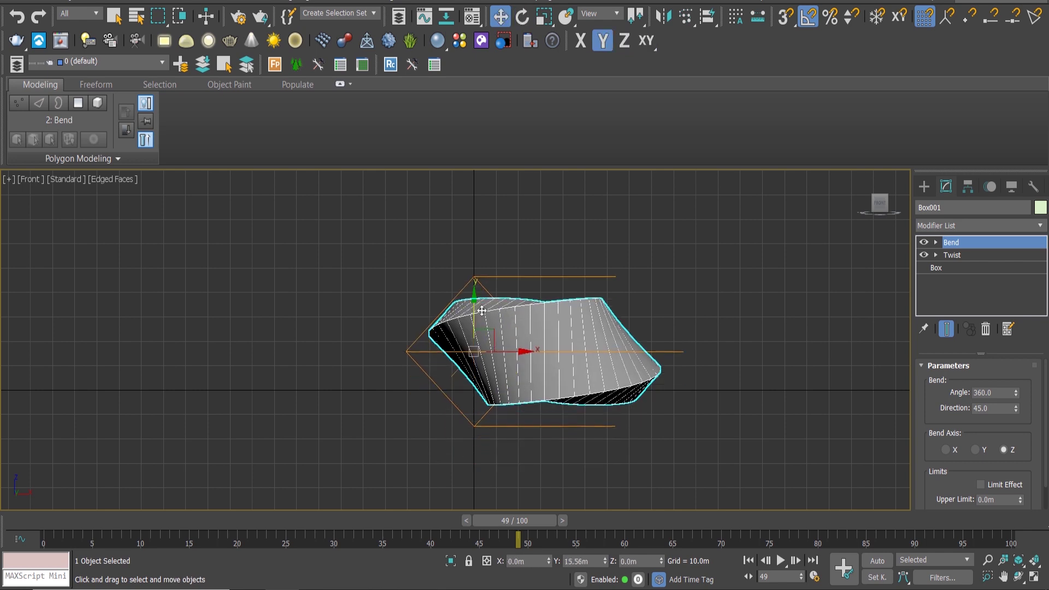
{"action": "mouse_move", "coordinate": [497, 305]}
{"action": "middle_mouse_down", "text": "alt"}
{"action": "mouse_move", "coordinate": [418, 379]}
{"action": "mouse_move", "coordinate": [515, 368]}
{"action": "middle_mouse_up", "text": "alt"}
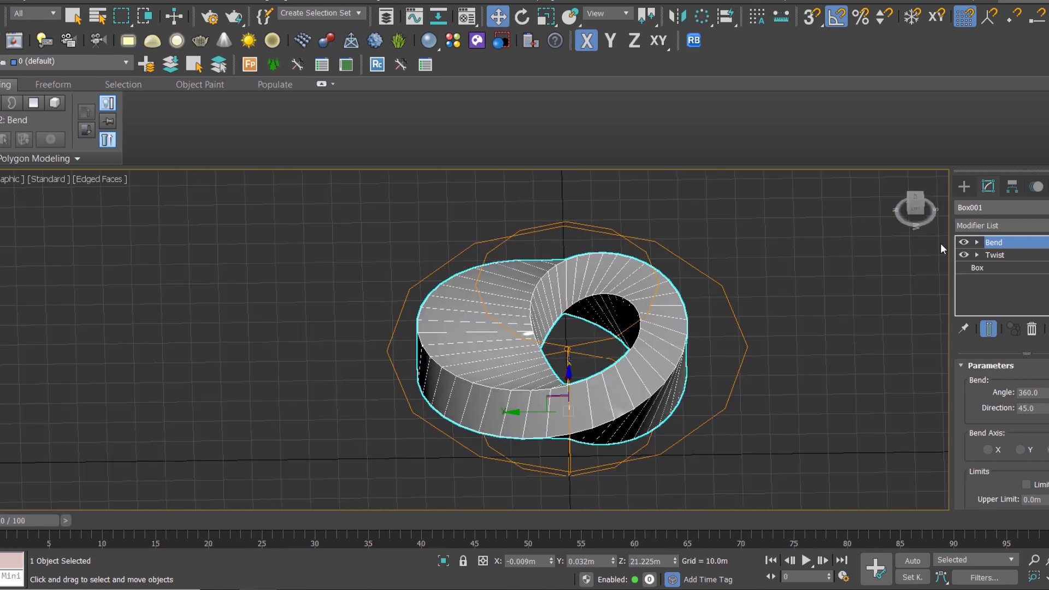
Add an Edit Poly modifier to the ring at polygon level.
{"action": "left_click", "coordinate": [1015, 226]}
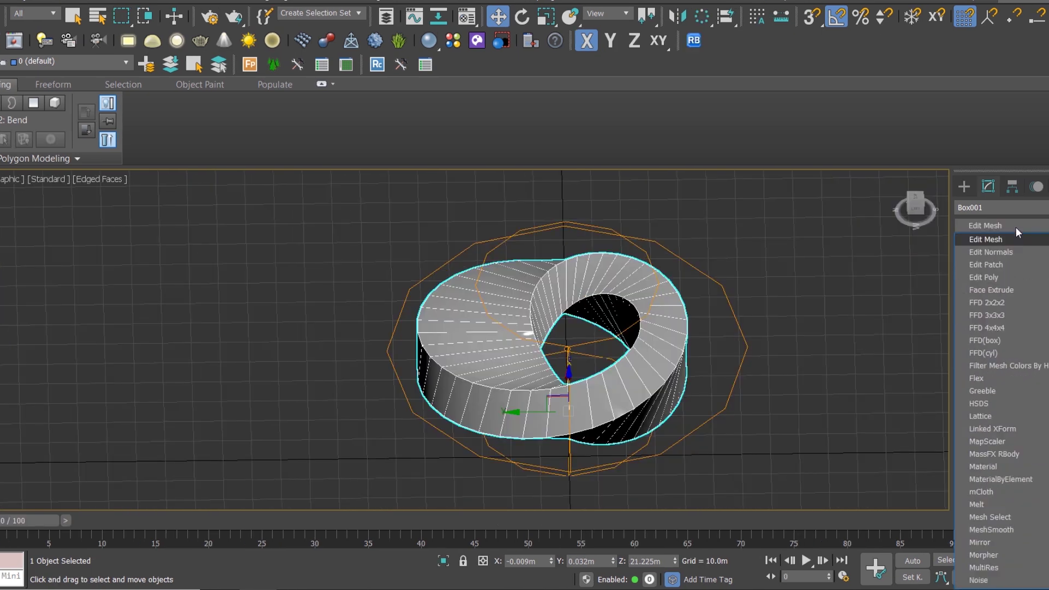
{"action": "left_click", "coordinate": [949, 294]}
{"action": "scroll", "coordinate": [549, 421], "scroll_direction": "up", "scroll_amount": 3}
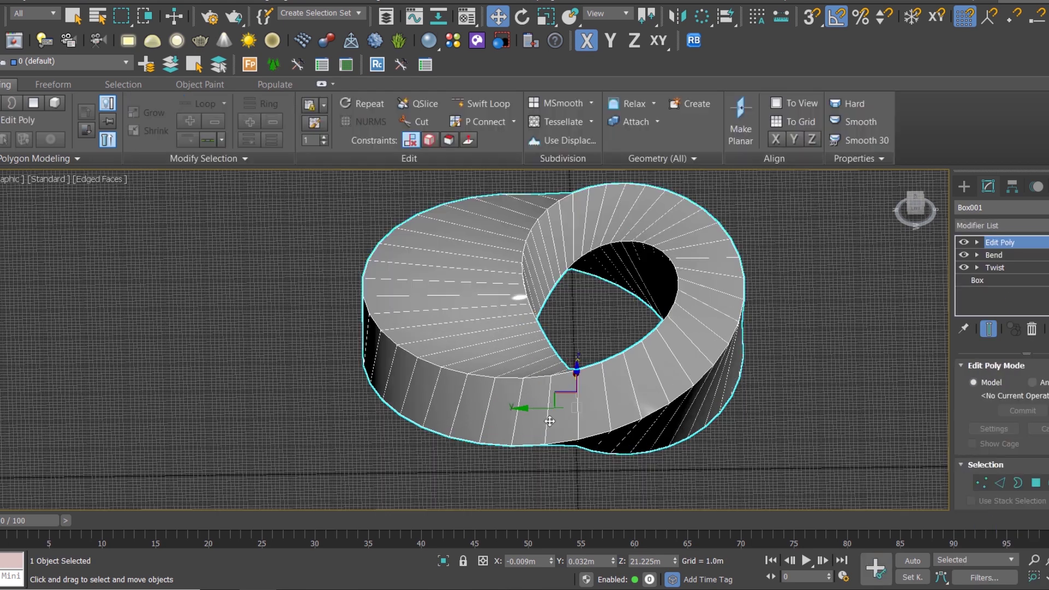
{"action": "key", "text": "4"}
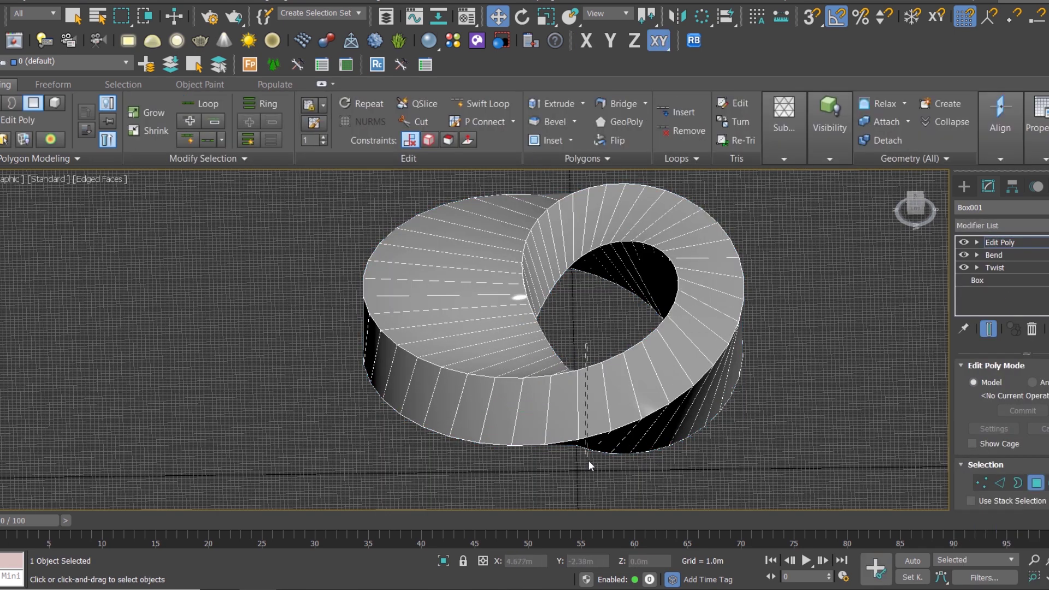
Select the seam face and open a gap where the twisted ends meet.
{"action": "left_click", "coordinate": [589, 462]}
{"action": "middle_click_drag", "start_coordinate": [595, 460], "coordinate": [595, 276], "text": "alt"}
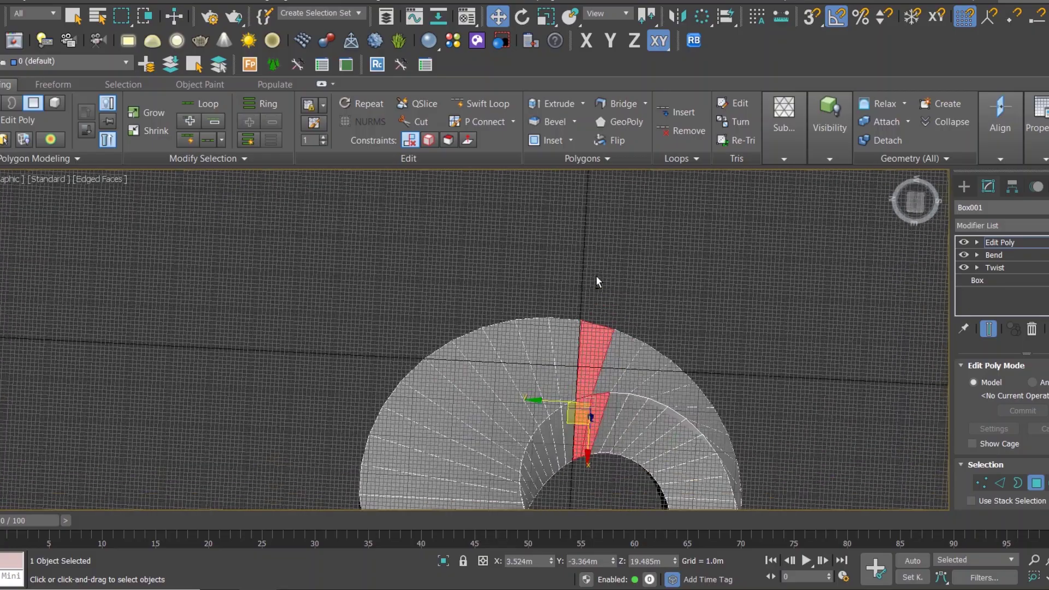
{"action": "middle_click_drag", "start_coordinate": [605, 404], "coordinate": [606, 359], "text": "alt"}
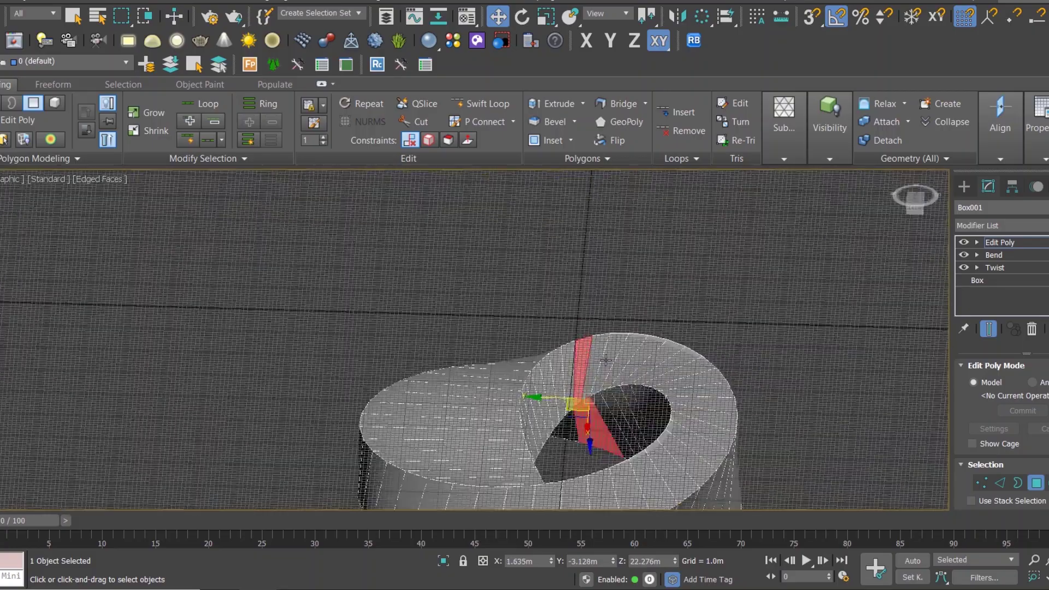
{"action": "mouse_move", "coordinate": [591, 421]}
{"action": "middle_mouse_down", "text": "alt"}
{"action": "mouse_move", "coordinate": [621, 346]}
{"action": "mouse_move", "coordinate": [604, 504]}
{"action": "mouse_move", "coordinate": [716, 547]}
{"action": "mouse_move", "coordinate": [617, 534]}
{"action": "mouse_move", "coordinate": [588, 419]}
{"action": "mouse_move", "coordinate": [552, 426]}
{"action": "middle_mouse_up", "text": "alt"}
{"action": "key", "text": "Delete"}
{"action": "key", "text": "ctrl+z"}
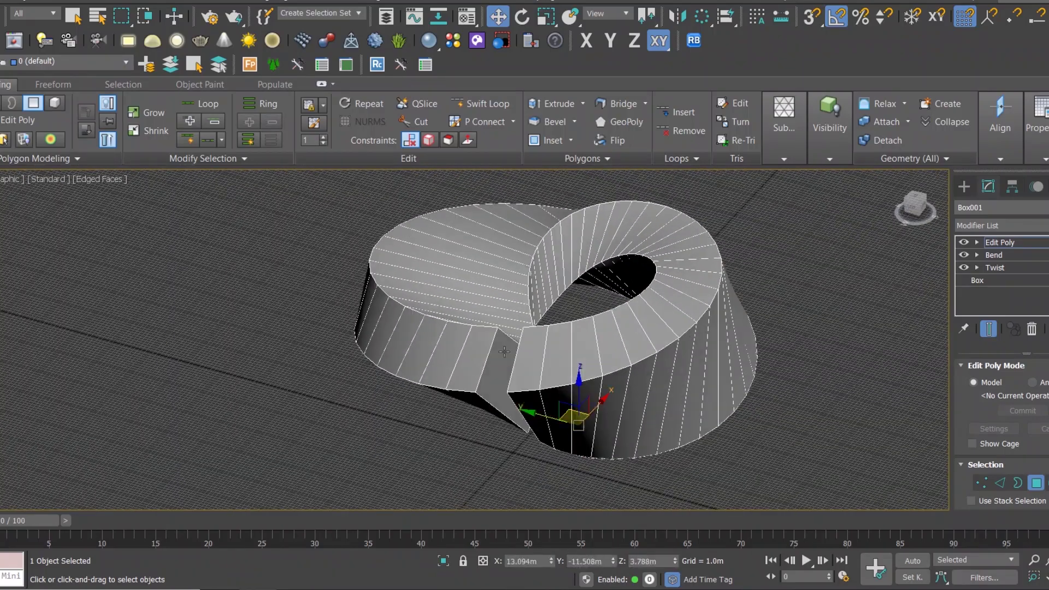
{"action": "scroll", "coordinate": [525, 382], "scroll_direction": "up", "scroll_amount": 5}
{"action": "key", "text": "shift+ctrl+b"}
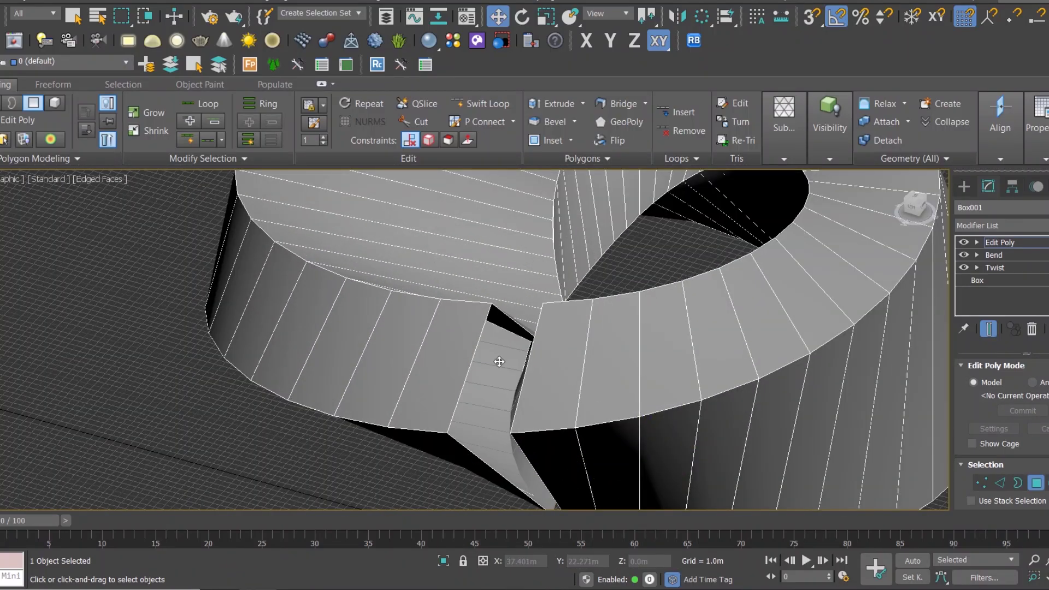
{"action": "scroll", "coordinate": [499, 361], "scroll_direction": "down", "scroll_amount": 5}
{"action": "mouse_move", "coordinate": [498, 362]}
{"action": "middle_mouse_down", "text": "alt"}
{"action": "mouse_move", "coordinate": [545, 362]}
{"action": "mouse_move", "coordinate": [529, 363]}
{"action": "middle_mouse_up", "text": "alt"}
Select the seam gap's borders and cap them.
{"action": "key", "text": "3"}
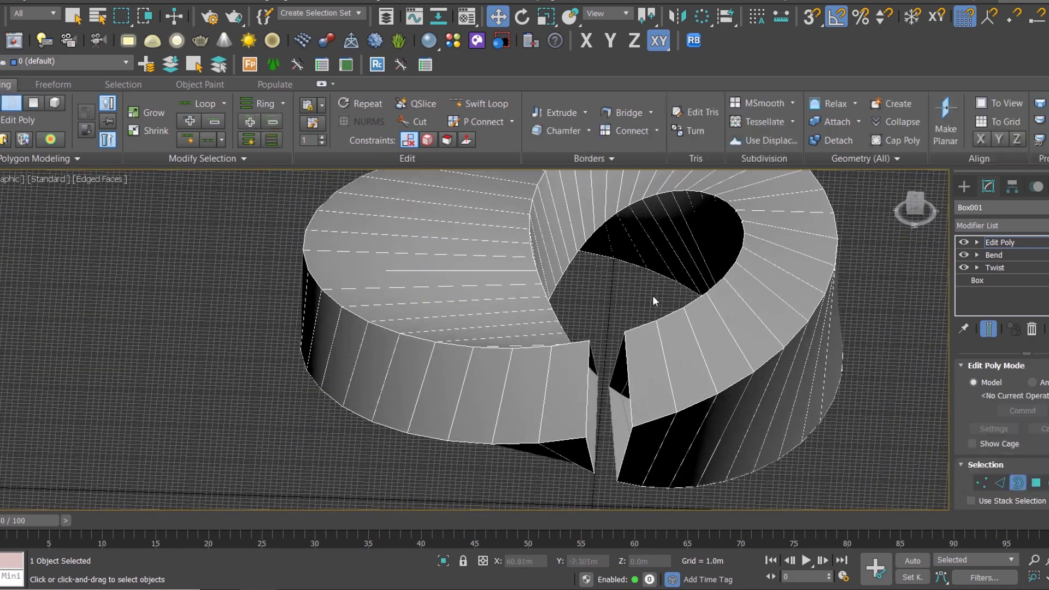
{"action": "left_click", "coordinate": [596, 440]}
{"action": "mouse_move", "coordinate": [596, 440]}
{"action": "middle_mouse_down", "text": "alt"}
{"action": "mouse_move", "coordinate": [564, 443]}
{"action": "mouse_move", "coordinate": [666, 357]}
{"action": "middle_mouse_up", "text": "alt"}
{"action": "right_click", "coordinate": [667, 357]}
{"action": "mouse_move", "coordinate": [648, 398]}
{"action": "middle_mouse_down", "text": "alt"}
{"action": "mouse_move", "coordinate": [705, 401]}
{"action": "mouse_move", "coordinate": [566, 379]}
{"action": "mouse_move", "coordinate": [643, 365]}
{"action": "middle_mouse_up", "text": "alt"}
{"action": "key", "text": "alt+p"}
Select the cap faces and bridge them into one continuous band.
{"action": "key", "text": "4"}
{"action": "left_click", "coordinate": [566, 379]}
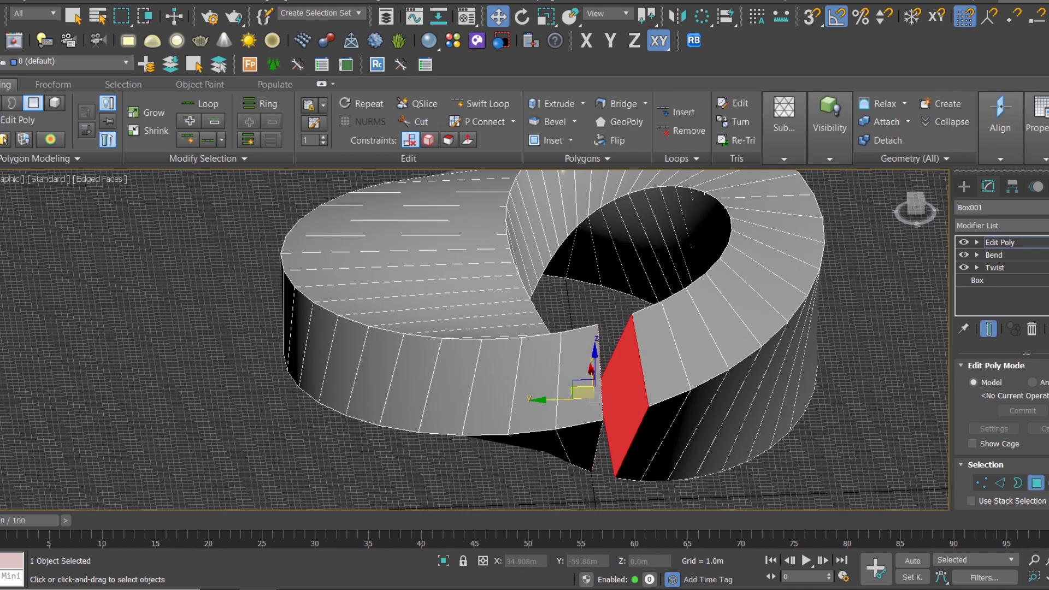
{"action": "scroll", "coordinate": [976, 449], "scroll_direction": "down", "scroll_amount": 3}
{"action": "scroll", "coordinate": [976, 449], "scroll_direction": "down", "scroll_amount": 3}
{"action": "scroll", "coordinate": [976, 449], "scroll_direction": "down", "scroll_amount": 3}
{"action": "scroll", "coordinate": [976, 449], "scroll_direction": "down", "scroll_amount": 3}
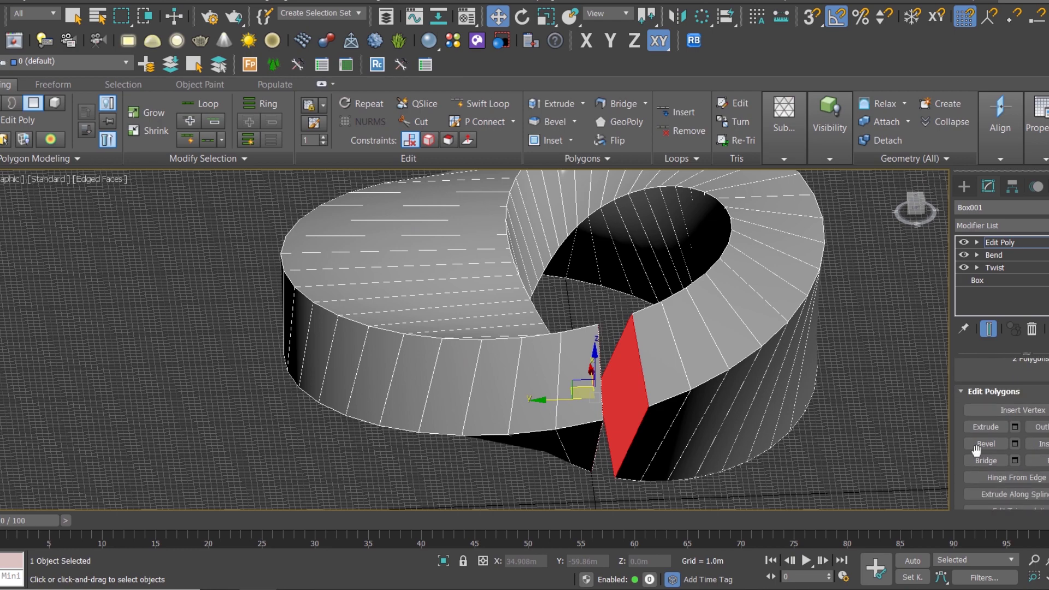
{"action": "middle_click_drag", "start_coordinate": [790, 370], "coordinate": [796, 422]}
{"action": "left_click", "coordinate": [985, 460]}
{"action": "mouse_move", "coordinate": [683, 383]}
{"action": "middle_mouse_down", "text": "alt"}
{"action": "mouse_move", "coordinate": [750, 393]}
{"action": "mouse_move", "coordinate": [743, 403]}
{"action": "middle_mouse_up", "text": "alt"}
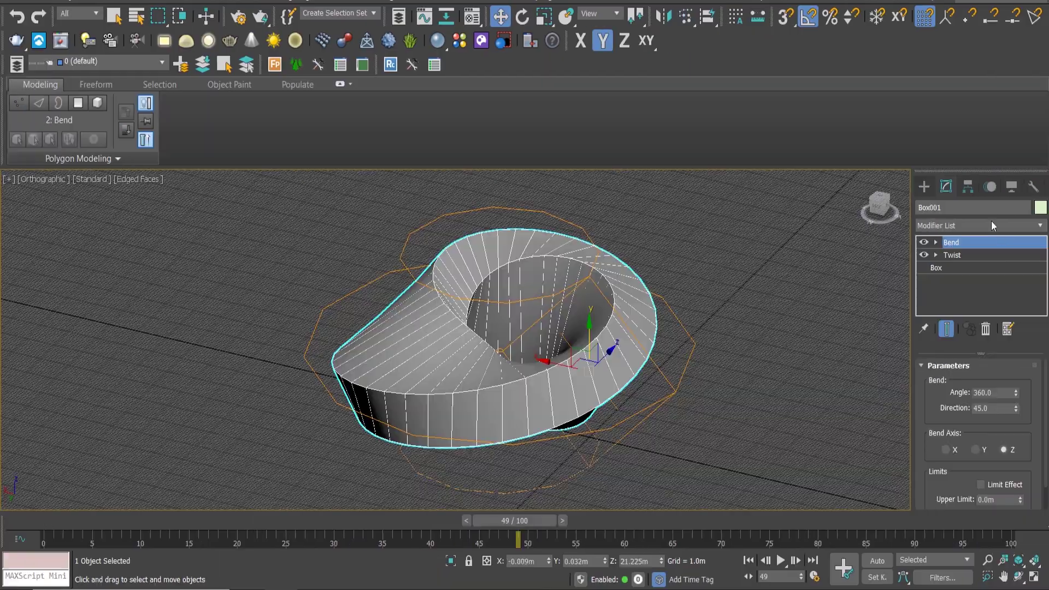
{"action": "left_click", "coordinate": [990, 221]}
Add another Edit Poly on top and select an edge across the band.
{"action": "type", "text": "esh"}
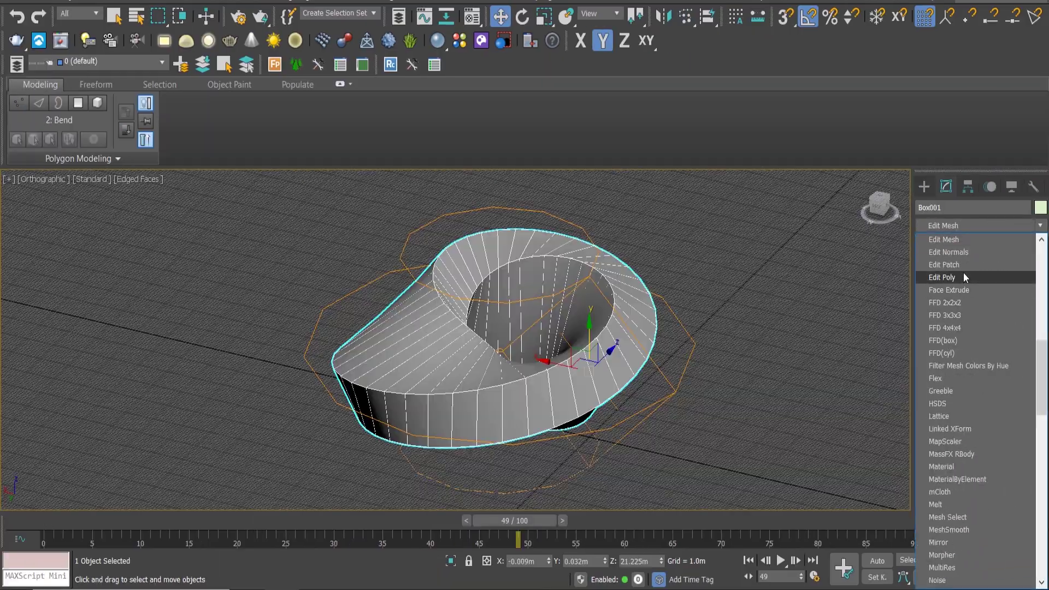
{"action": "left_click", "coordinate": [963, 275]}
{"action": "mouse_move", "coordinate": [800, 327]}
{"action": "middle_mouse_down", "text": "alt"}
{"action": "mouse_move", "coordinate": [755, 325]}
{"action": "mouse_move", "coordinate": [869, 313]}
{"action": "mouse_move", "coordinate": [670, 346]}
{"action": "mouse_move", "coordinate": [553, 402]}
{"action": "middle_mouse_up", "text": "alt"}
{"action": "key", "text": "2"}
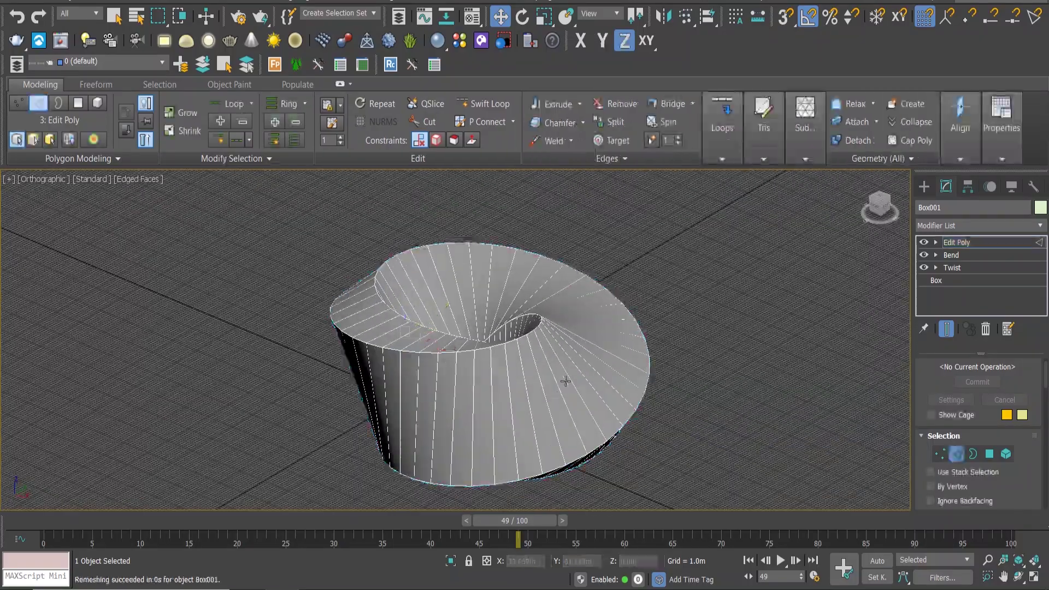
{"action": "left_click", "coordinate": [565, 381]}
{"action": "mouse_move", "coordinate": [645, 380]}
{"action": "middle_mouse_down", "text": "alt"}
{"action": "mouse_move", "coordinate": [662, 412]}
{"action": "mouse_move", "coordinate": [229, 453]}
{"action": "mouse_move", "coordinate": [257, 338]}
{"action": "middle_mouse_up", "text": "alt"}
{"action": "scroll", "coordinate": [661, 412], "scroll_direction": "up", "scroll_amount": 2}
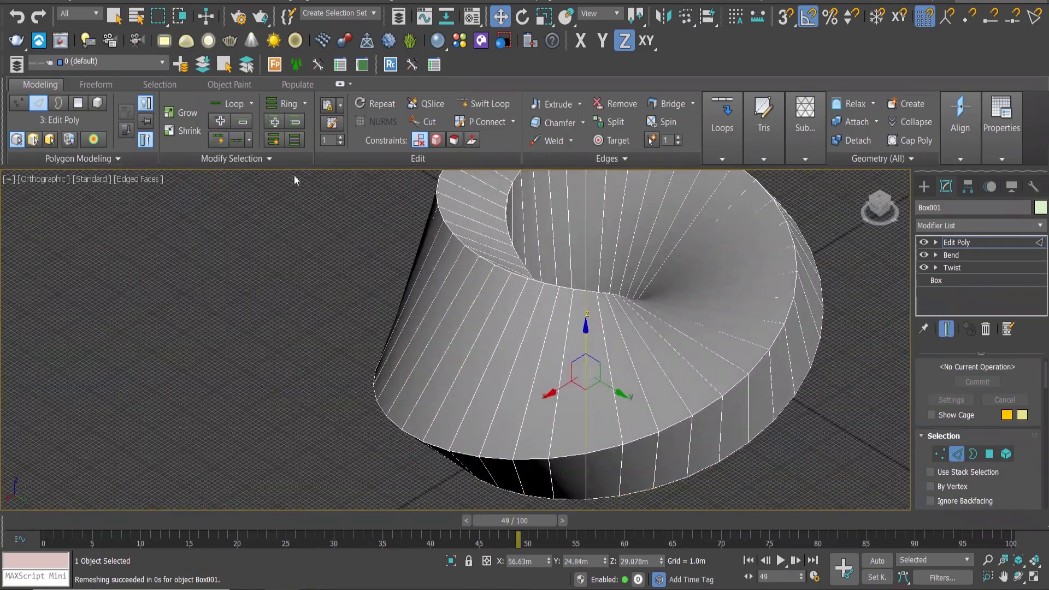
{"action": "mouse_move", "coordinate": [703, 234]}
{"action": "middle_mouse_down", "text": "alt"}
{"action": "mouse_move", "coordinate": [562, 234]}
{"action": "mouse_move", "coordinate": [655, 303]}
{"action": "middle_mouse_up", "text": "alt"}
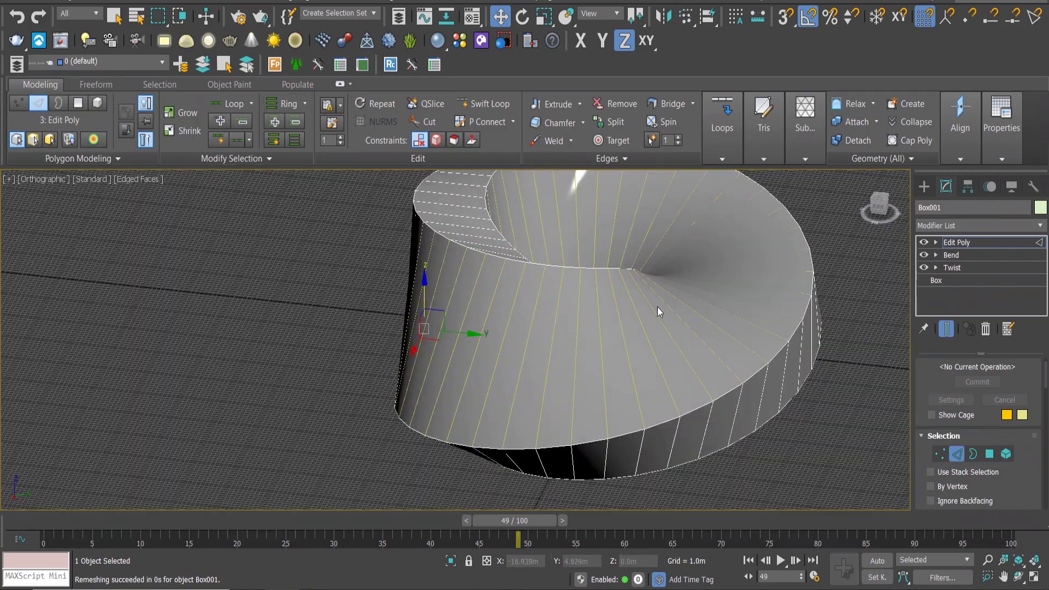
Connect the top-surface edge ring with 10 segments.
{"action": "right_click", "coordinate": [652, 301]}
{"action": "left_click", "coordinate": [537, 355]}
{"action": "scroll", "coordinate": [597, 278], "scroll_direction": "up", "scroll_amount": 2}
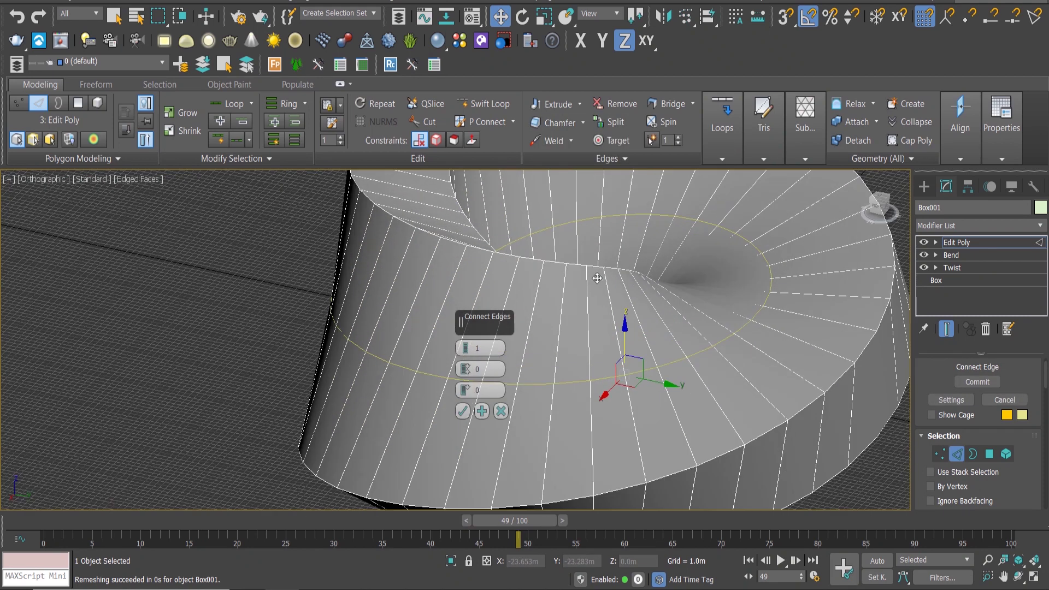
{"action": "left_click_drag", "start_coordinate": [473, 350], "coordinate": [471, 339]}
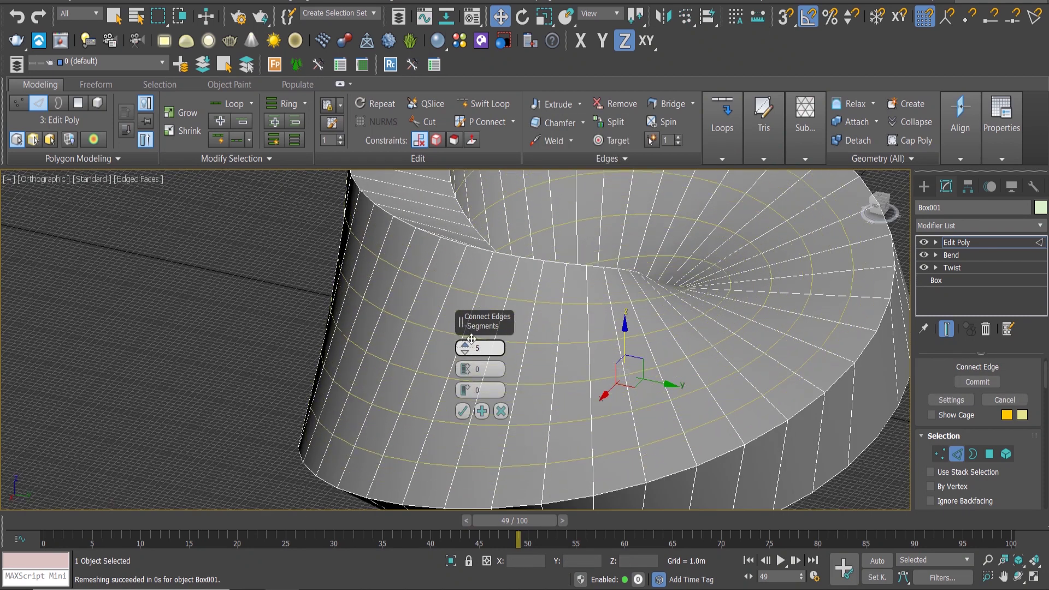
{"action": "type", "text": "10"}
{"action": "key", "text": "Return"}
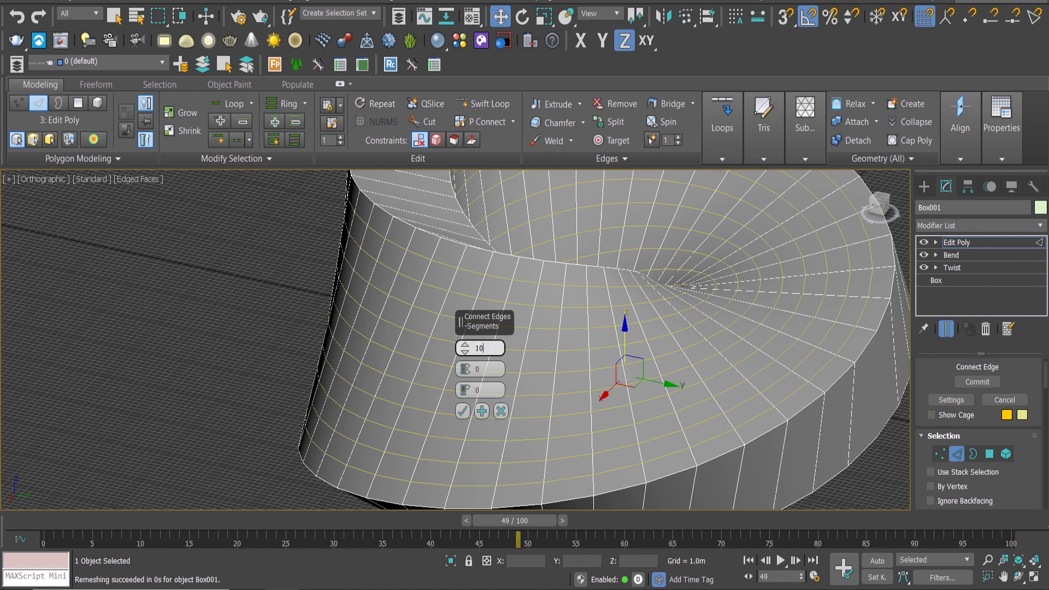
{"action": "left_click", "coordinate": [461, 416]}
{"action": "middle_click_drag", "start_coordinate": [462, 416], "coordinate": [605, 343], "text": "alt"}
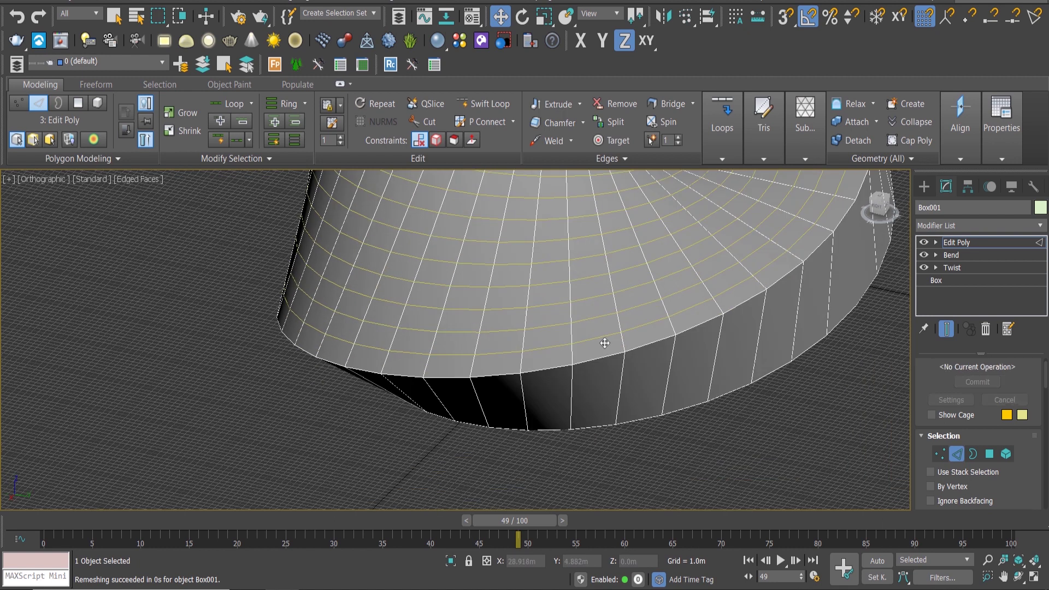
Ring-select the side-wall edges and connect them with 4 segments.
{"action": "left_click", "coordinate": [619, 381]}
{"action": "left_click", "coordinate": [294, 109]}
{"action": "middle_click_drag", "start_coordinate": [492, 328], "coordinate": [653, 223], "text": "alt"}
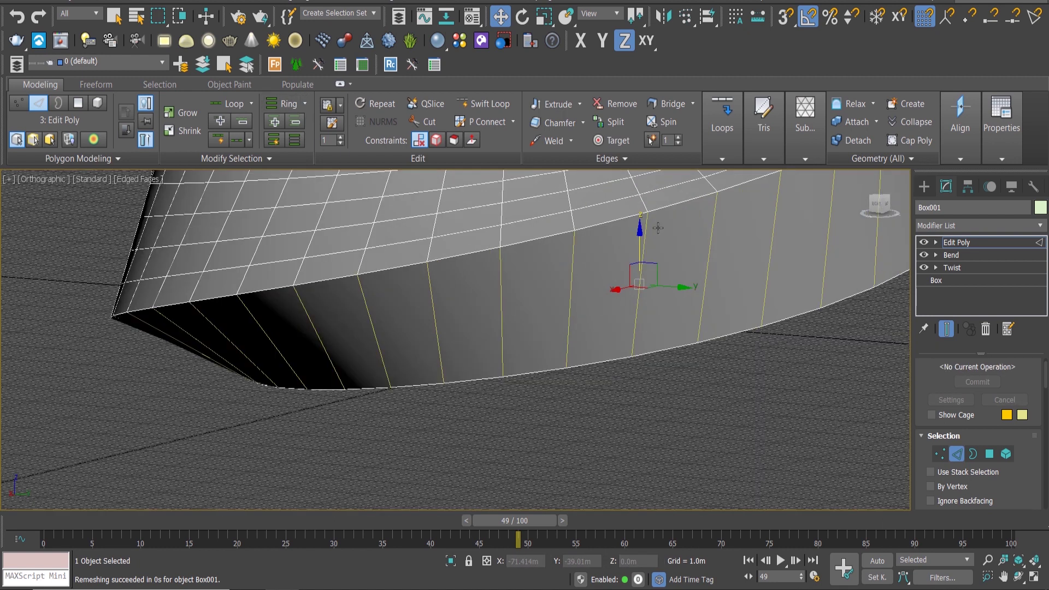
{"action": "right_click", "coordinate": [653, 222]}
{"action": "left_click", "coordinate": [537, 279]}
{"action": "scroll", "coordinate": [485, 315], "scroll_direction": "up", "scroll_amount": 2}
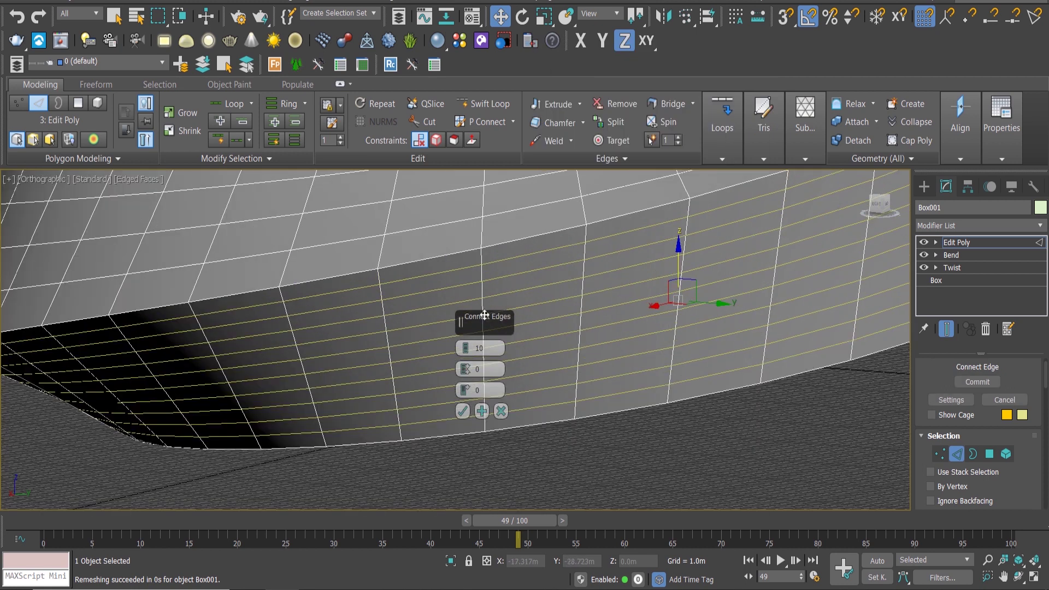
{"action": "left_click_drag", "start_coordinate": [467, 355], "coordinate": [467, 367]}
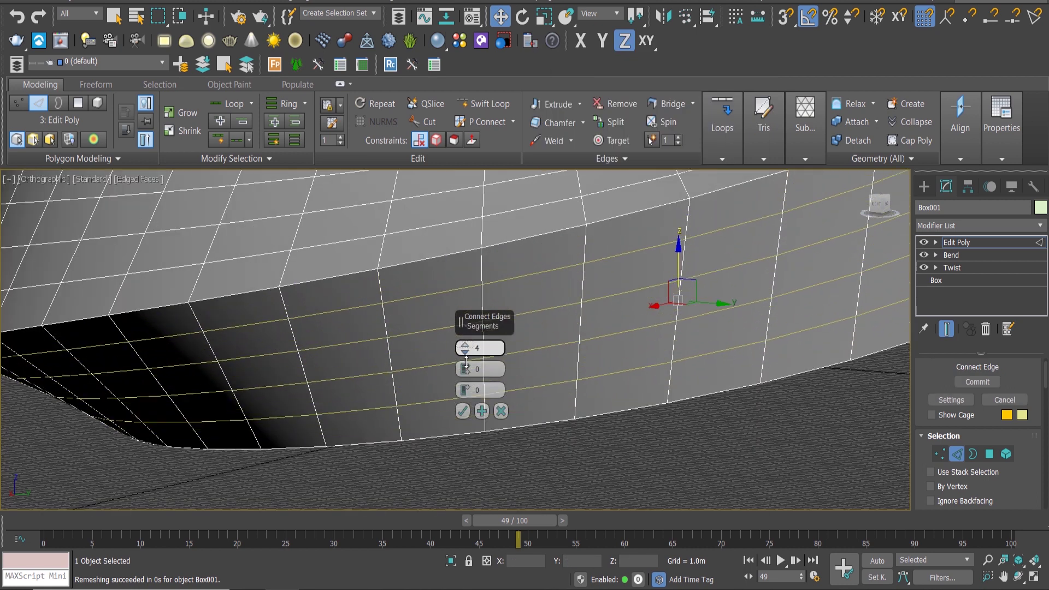
{"action": "left_click", "coordinate": [463, 411]}
{"action": "scroll", "coordinate": [462, 416], "scroll_direction": "down", "scroll_amount": 3}
{"action": "middle_click_drag", "start_coordinate": [461, 417], "coordinate": [505, 426], "text": "alt"}
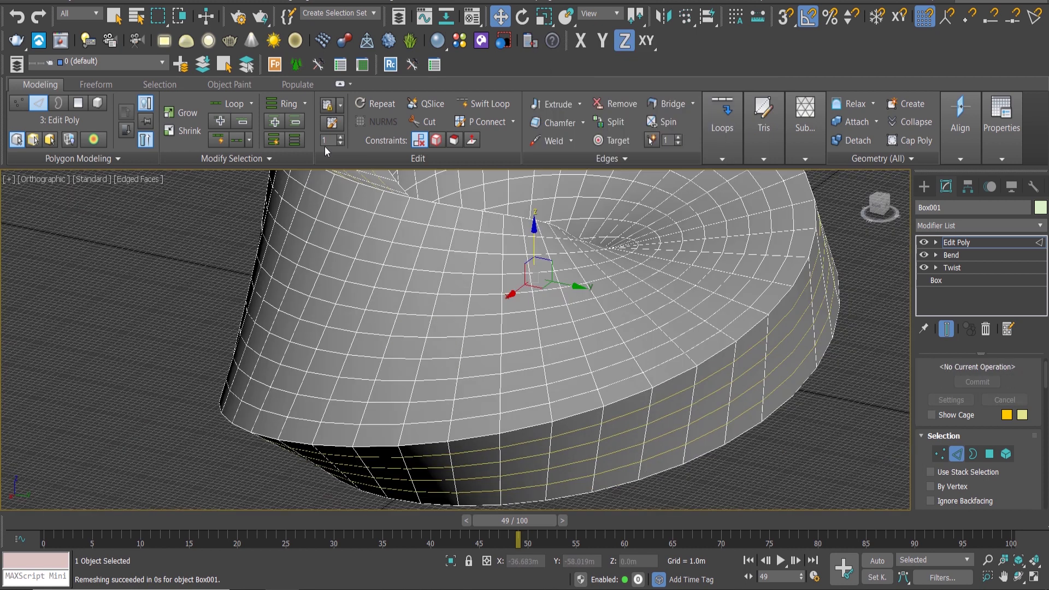
Loop-select the rim edges and connect them with 1 segment for a denser grid.
{"action": "right_click", "coordinate": [571, 270]}
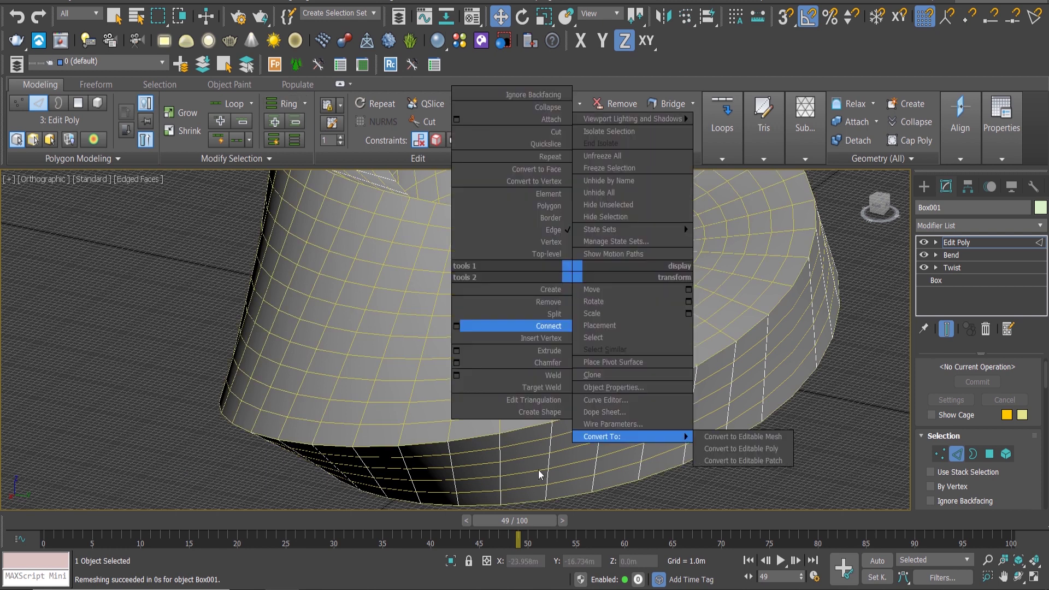
{"action": "left_click", "coordinate": [532, 437]}
{"action": "left_click", "coordinate": [533, 437]}
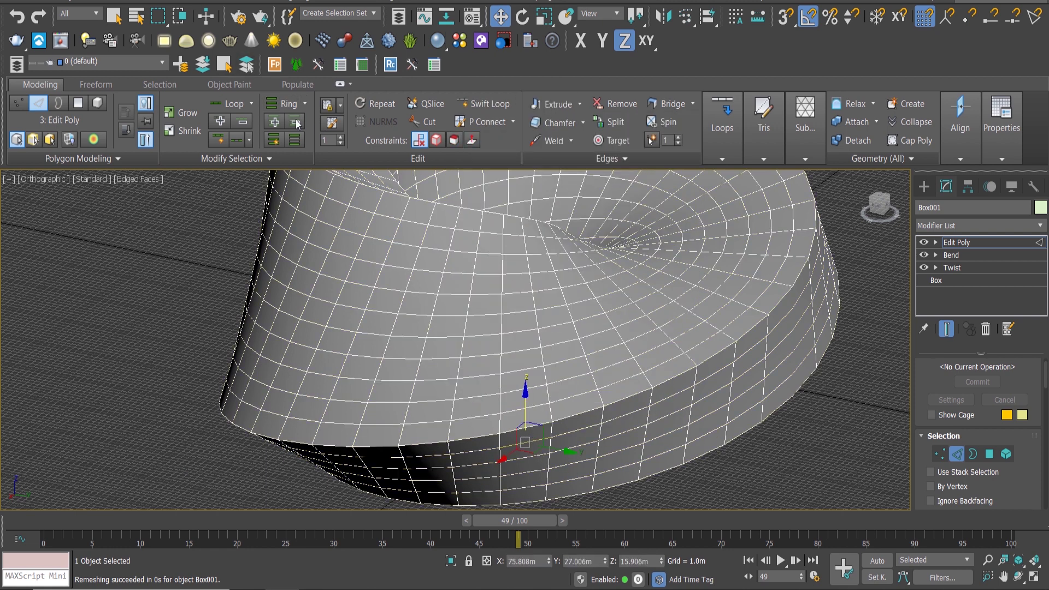
{"action": "left_click", "coordinate": [231, 107]}
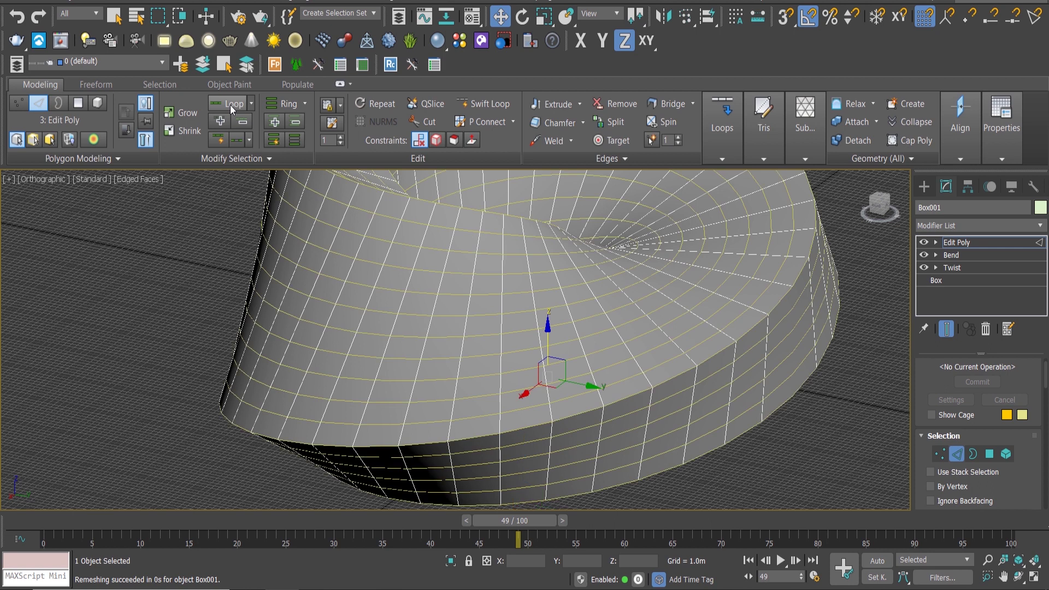
{"action": "scroll", "coordinate": [442, 292], "scroll_direction": "down", "scroll_amount": 1}
{"action": "scroll", "coordinate": [431, 300], "scroll_direction": "up", "scroll_amount": 2}
{"action": "right_click", "coordinate": [539, 259]}
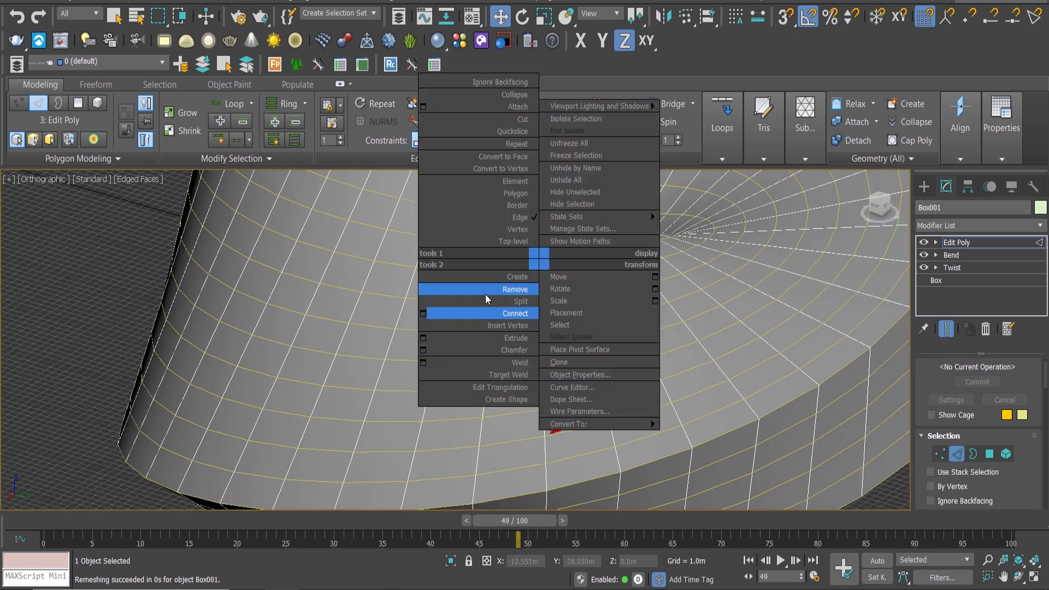
{"action": "left_click", "coordinate": [423, 314]}
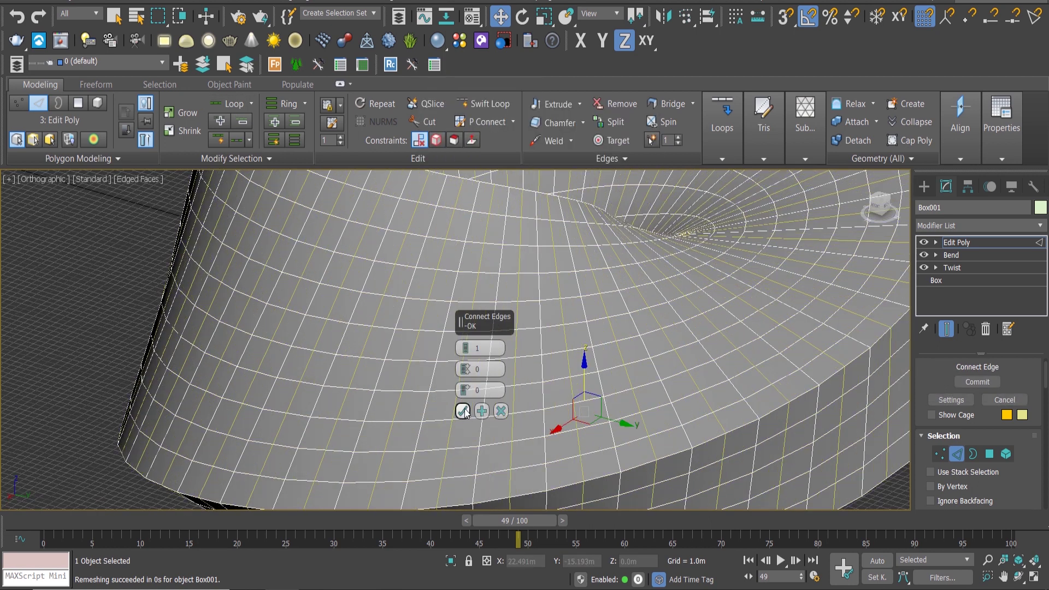
{"action": "left_click", "coordinate": [463, 412]}
{"action": "scroll", "coordinate": [491, 328], "scroll_direction": "down", "scroll_amount": 3}
{"action": "middle_click_drag", "start_coordinate": [492, 328], "coordinate": [547, 339], "text": "alt"}
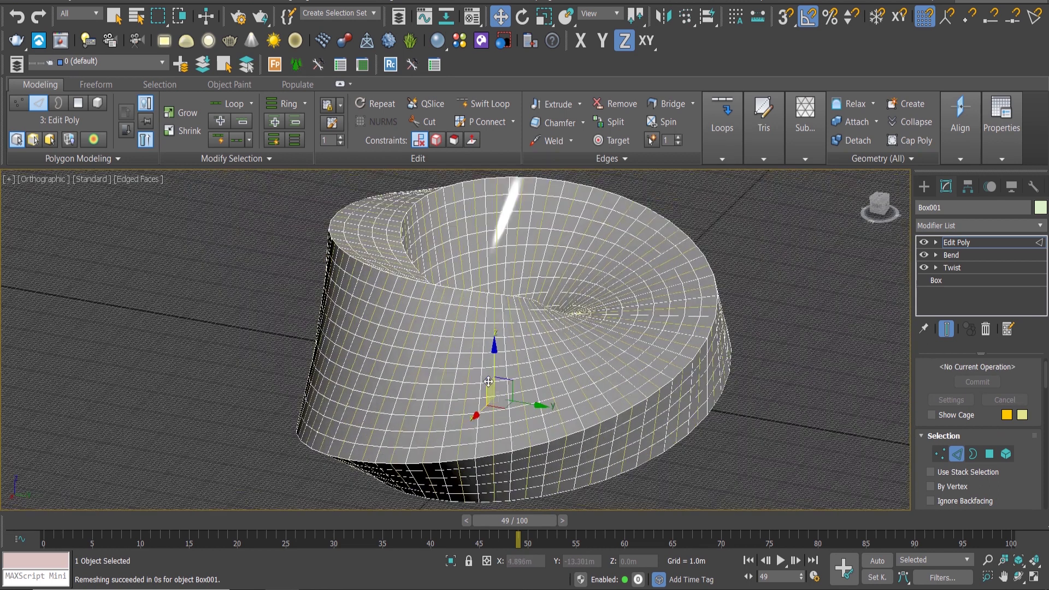
Add a Subdivide modifier at 9.319m size to remesh the ring band into triangles.
{"action": "key", "text": "4"}
{"action": "key", "text": "4"}
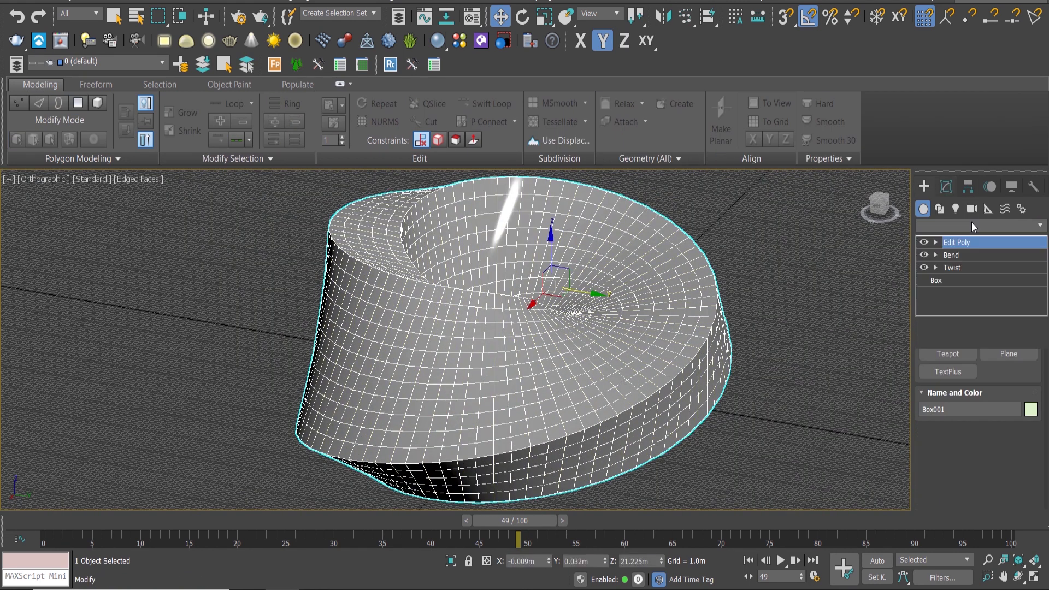
{"action": "left_click", "coordinate": [978, 226]}
{"action": "left_click_drag", "start_coordinate": [1041, 323], "coordinate": [1018, 490]}
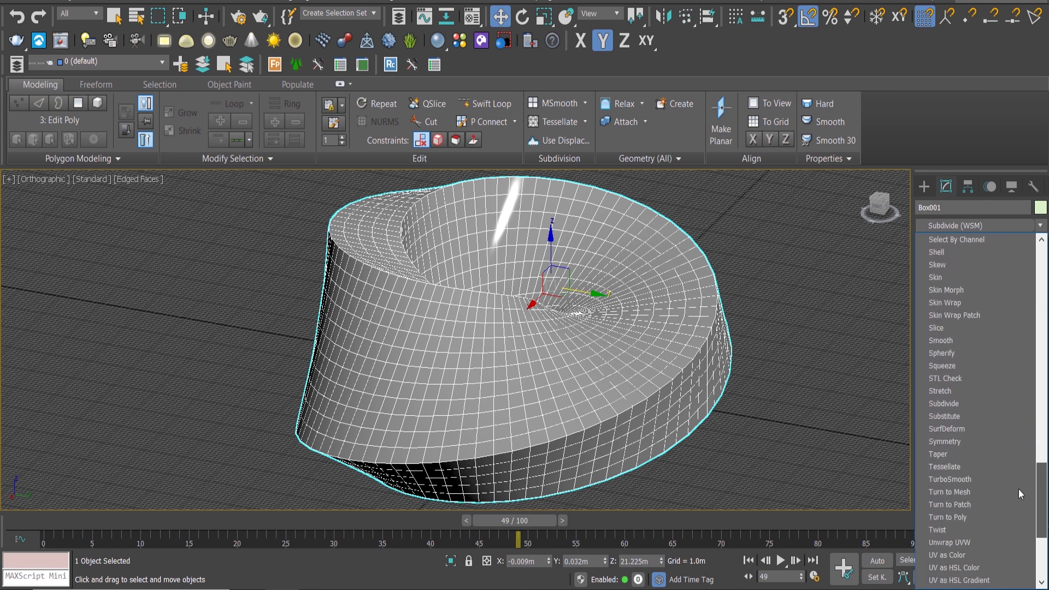
{"action": "left_click", "coordinate": [959, 400]}
{"action": "mouse_move", "coordinate": [782, 345]}
{"action": "middle_mouse_down", "text": "alt"}
{"action": "mouse_move", "coordinate": [761, 354]}
{"action": "mouse_move", "coordinate": [759, 402]}
{"action": "mouse_move", "coordinate": [765, 352]}
{"action": "mouse_move", "coordinate": [761, 323]}
{"action": "mouse_move", "coordinate": [749, 321]}
{"action": "mouse_move", "coordinate": [765, 339]}
{"action": "middle_mouse_up", "text": "alt"}
Add an Edit Poly modifier on top of the Subdivide modifier.
{"action": "left_click", "coordinate": [973, 226]}
{"action": "key", "text": "e"}
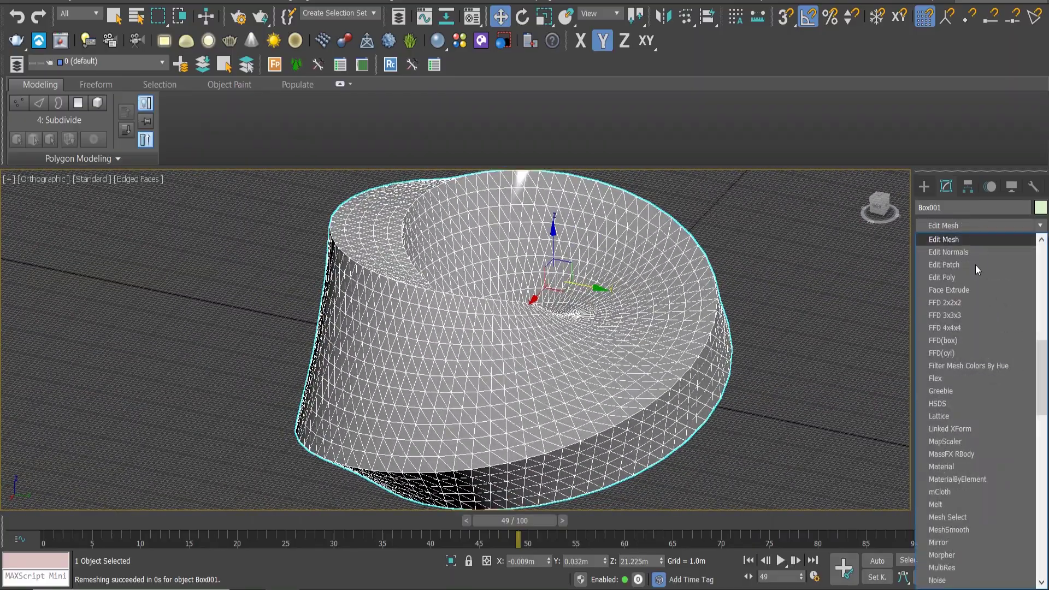
{"action": "left_click", "coordinate": [971, 277]}
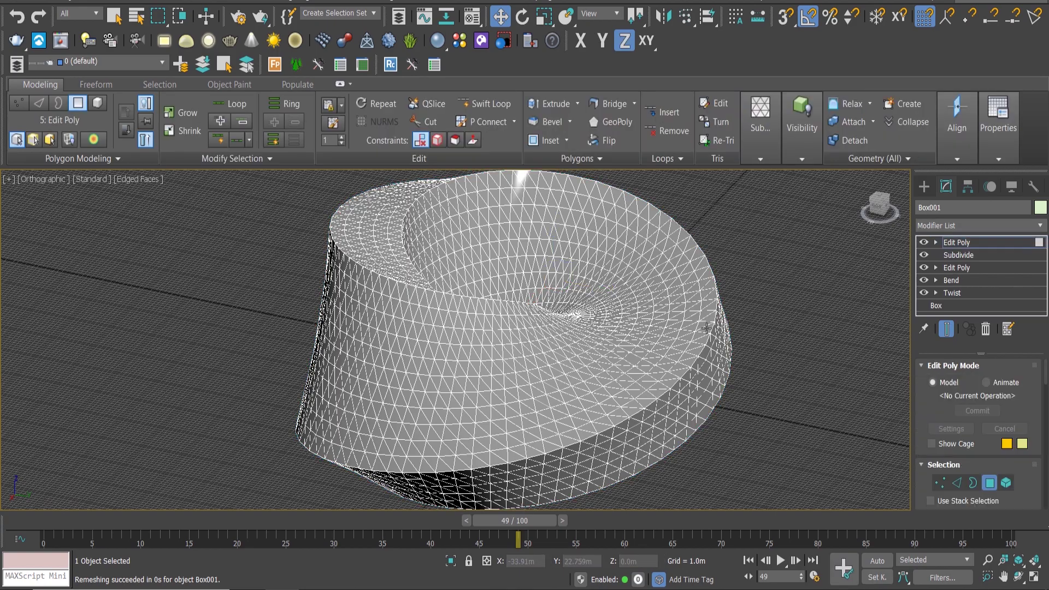
Select every triangular face of the ring at Polygon level.
{"action": "key", "text": "4"}
{"action": "middle_click_drag", "start_coordinate": [693, 326], "coordinate": [634, 356], "text": "alt"}
{"action": "mouse_move", "coordinate": [564, 361]}
{"action": "middle_mouse_down", "text": "alt"}
{"action": "mouse_move", "coordinate": [628, 344]}
{"action": "mouse_move", "coordinate": [549, 306]}
{"action": "middle_mouse_up", "text": "alt"}
{"action": "scroll", "coordinate": [550, 260], "scroll_direction": "up", "scroll_amount": 5}
Start an Inset on the faces and switch it from Group to By Polygon.
{"action": "right_click", "coordinate": [550, 260]}
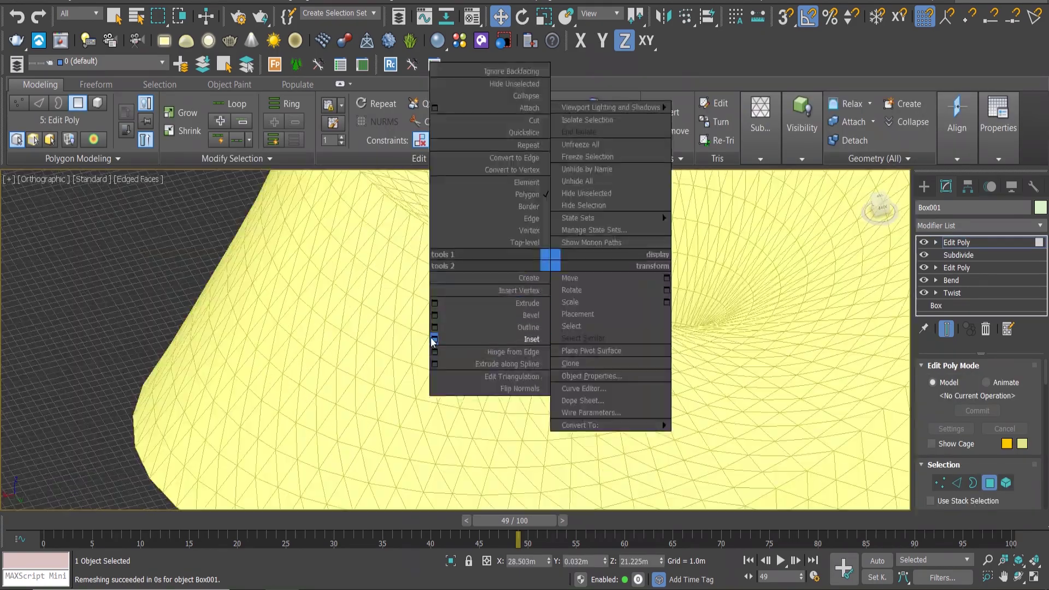
{"action": "left_click", "coordinate": [434, 339]}
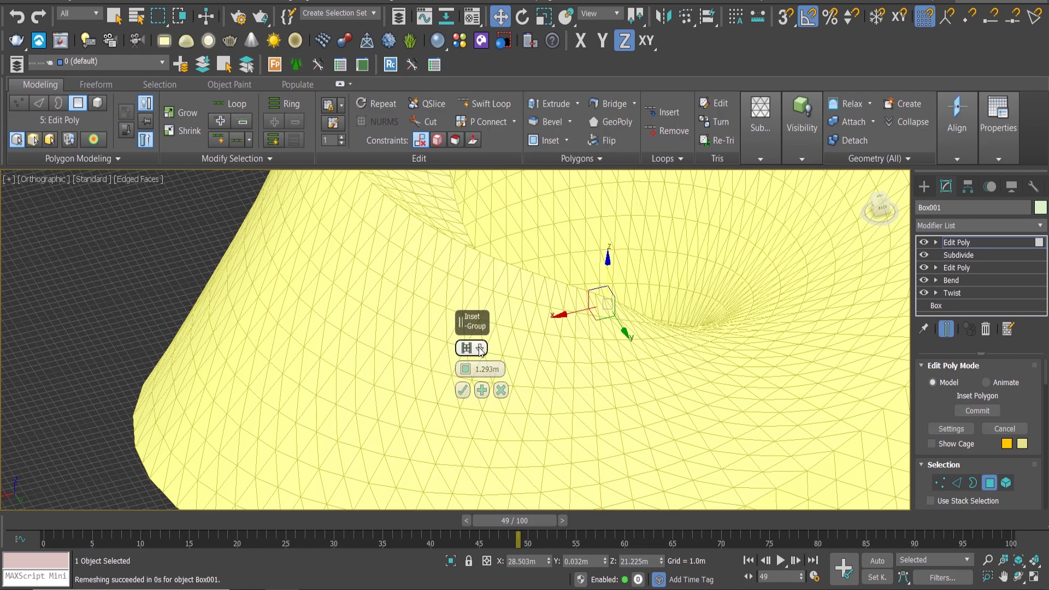
{"action": "left_click", "coordinate": [499, 373]}
{"action": "scroll", "coordinate": [499, 373], "scroll_direction": "down", "scroll_amount": 5}
{"action": "middle_click_drag", "start_coordinate": [500, 373], "coordinate": [560, 219], "text": "alt"}
{"action": "scroll", "coordinate": [509, 340], "scroll_direction": "up", "scroll_amount": 3}
{"action": "scroll", "coordinate": [560, 219], "scroll_direction": "up", "scroll_amount": 4}
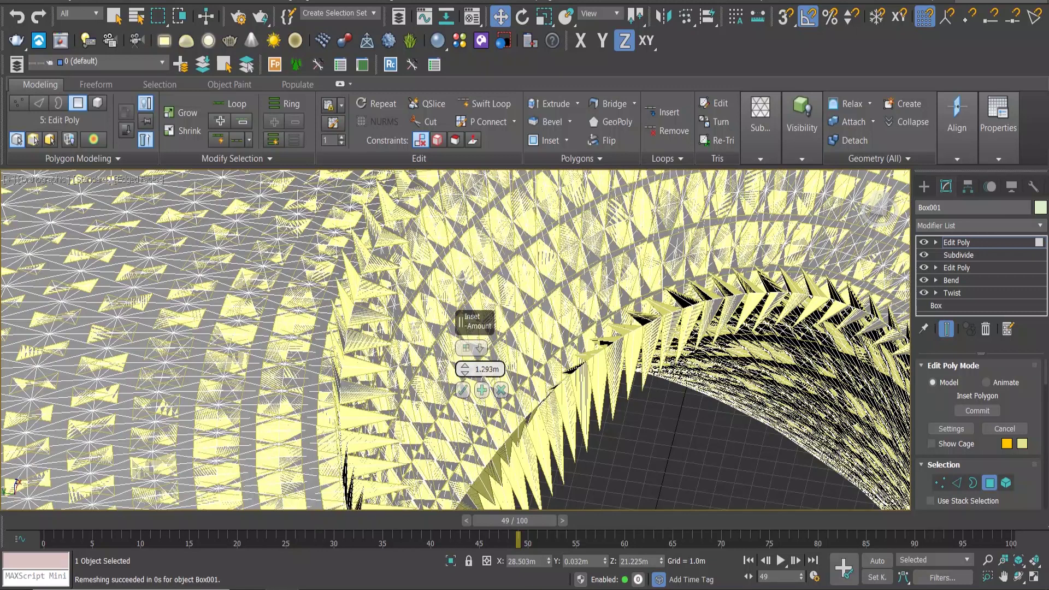
Try inset amounts between 0 and 0.5m, settling on 0.3m.
{"action": "mouse_move", "coordinate": [463, 370]}
{"action": "left_mouse_down"}
{"action": "mouse_move", "coordinate": [463, 399]}
{"action": "mouse_move", "coordinate": [468, 389]}
{"action": "left_mouse_up"}
{"action": "mouse_move", "coordinate": [469, 355]}
{"action": "middle_mouse_down", "text": "alt"}
{"action": "mouse_move", "coordinate": [515, 230]}
{"action": "mouse_move", "coordinate": [597, 346]}
{"action": "mouse_move", "coordinate": [609, 347]}
{"action": "mouse_move", "coordinate": [565, 386]}
{"action": "mouse_move", "coordinate": [528, 242]}
{"action": "middle_mouse_up", "text": "alt"}
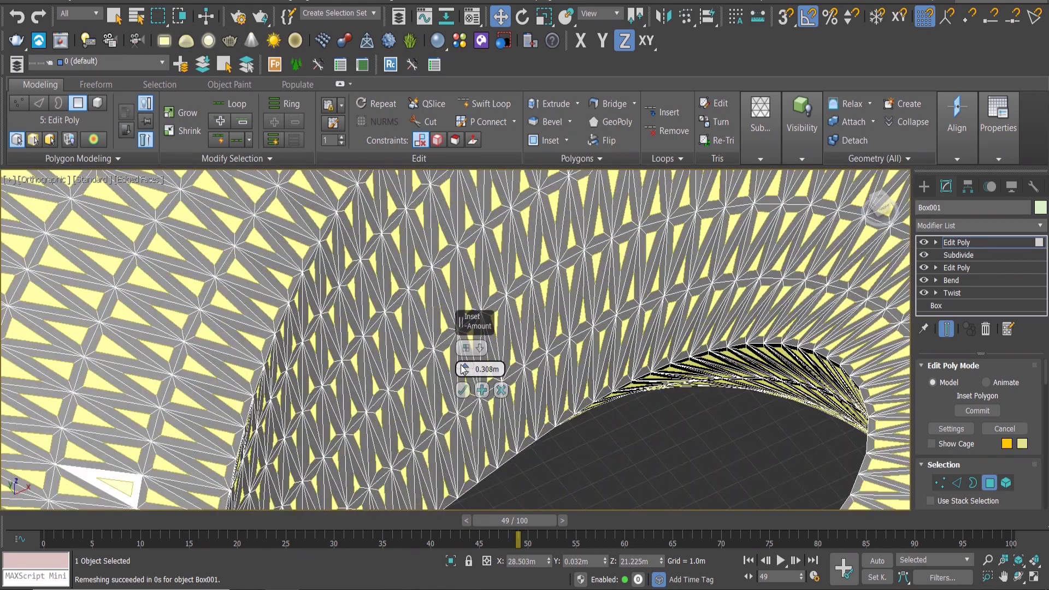
{"action": "left_click_drag", "start_coordinate": [462, 370], "coordinate": [462, 365]}
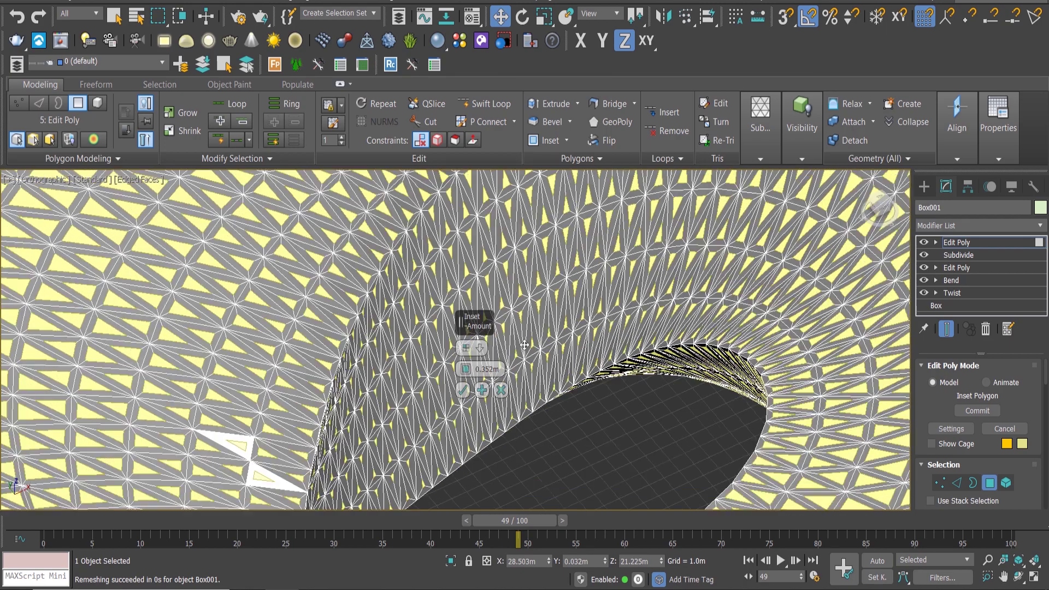
{"action": "scroll", "coordinate": [462, 365], "scroll_direction": "down", "scroll_amount": 5}
{"action": "mouse_move", "coordinate": [468, 329]}
{"action": "middle_mouse_down", "text": "alt"}
{"action": "mouse_move", "coordinate": [746, 284]}
{"action": "mouse_move", "coordinate": [690, 300]}
{"action": "middle_mouse_up", "text": "alt"}
{"action": "scroll", "coordinate": [690, 301], "scroll_direction": "up", "scroll_amount": 5}
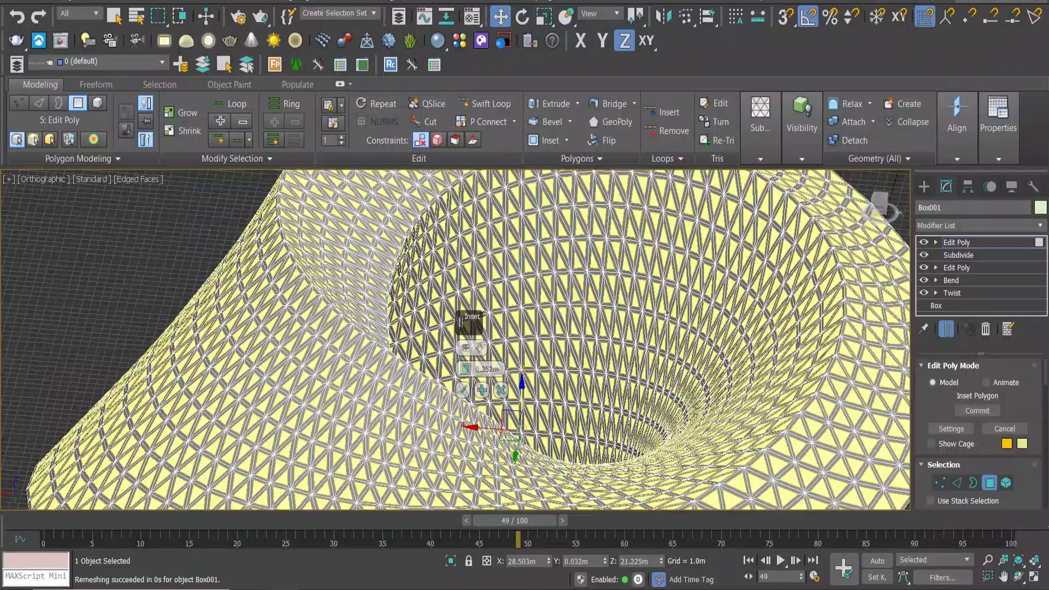
{"action": "scroll", "coordinate": [666, 317], "scroll_direction": "down", "scroll_amount": 5}
{"action": "scroll", "coordinate": [668, 309], "scroll_direction": "up", "scroll_amount": 5}
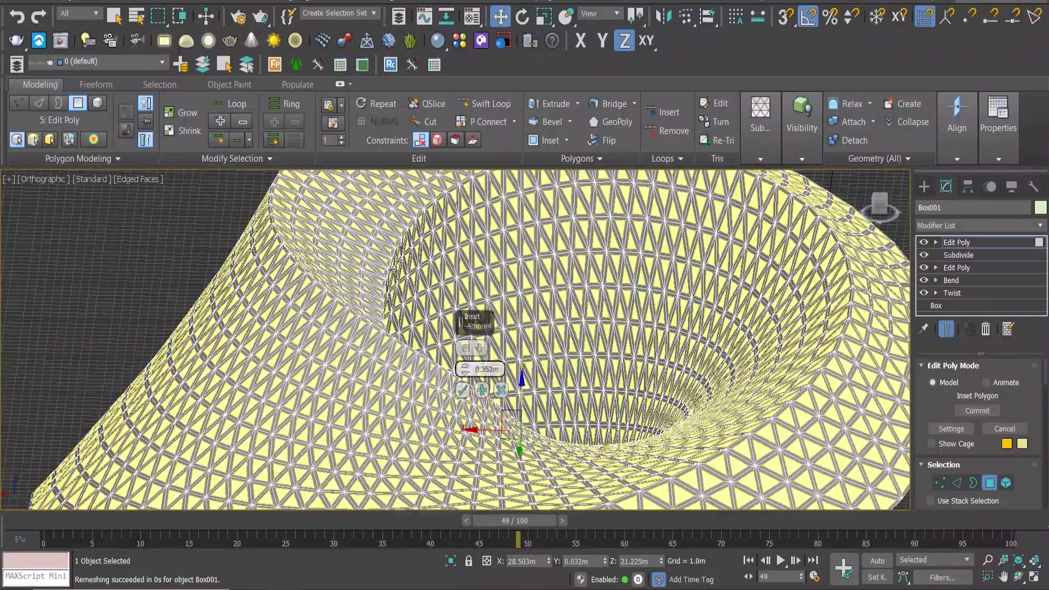
{"action": "scroll", "coordinate": [572, 358], "scroll_direction": "down", "scroll_amount": 3}
{"action": "middle_click_drag", "start_coordinate": [571, 357], "coordinate": [539, 268], "text": "alt"}
{"action": "scroll", "coordinate": [539, 268], "scroll_direction": "up", "scroll_amount": 1}
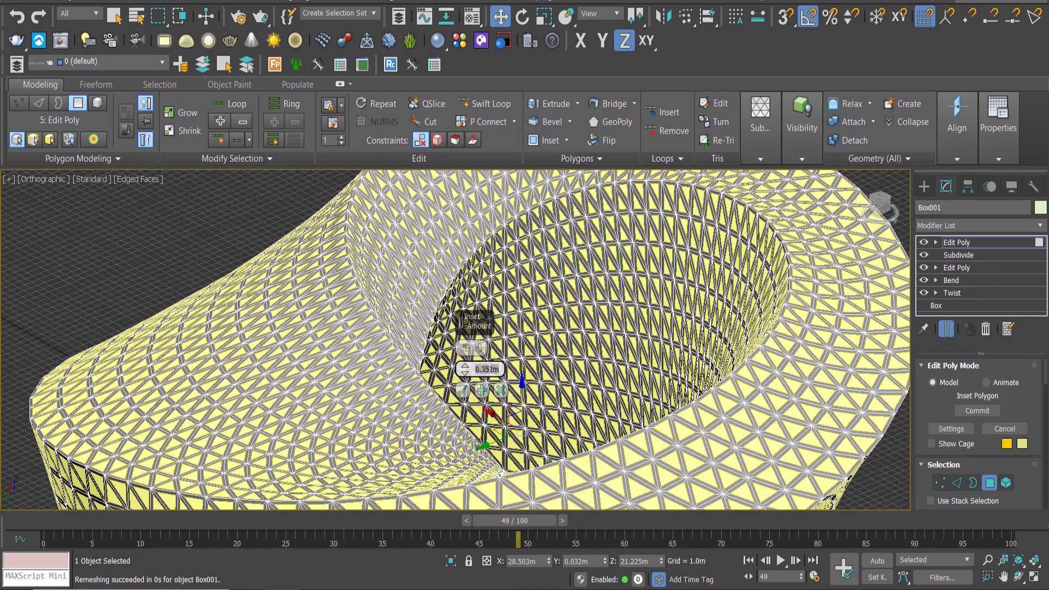
{"action": "key", "text": "Return"}
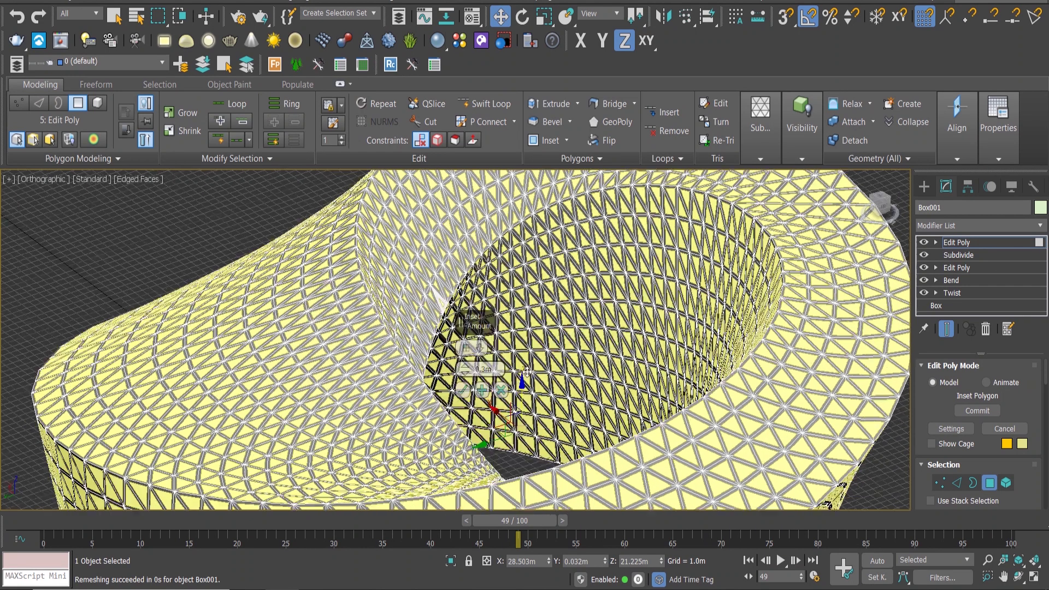
Raise the inset amount to 0.4m and commit the by-polygon inset.
{"action": "middle_click_drag", "start_coordinate": [477, 394], "coordinate": [506, 352], "text": "alt"}
{"action": "scroll", "coordinate": [505, 353], "scroll_direction": "up", "scroll_amount": 5}
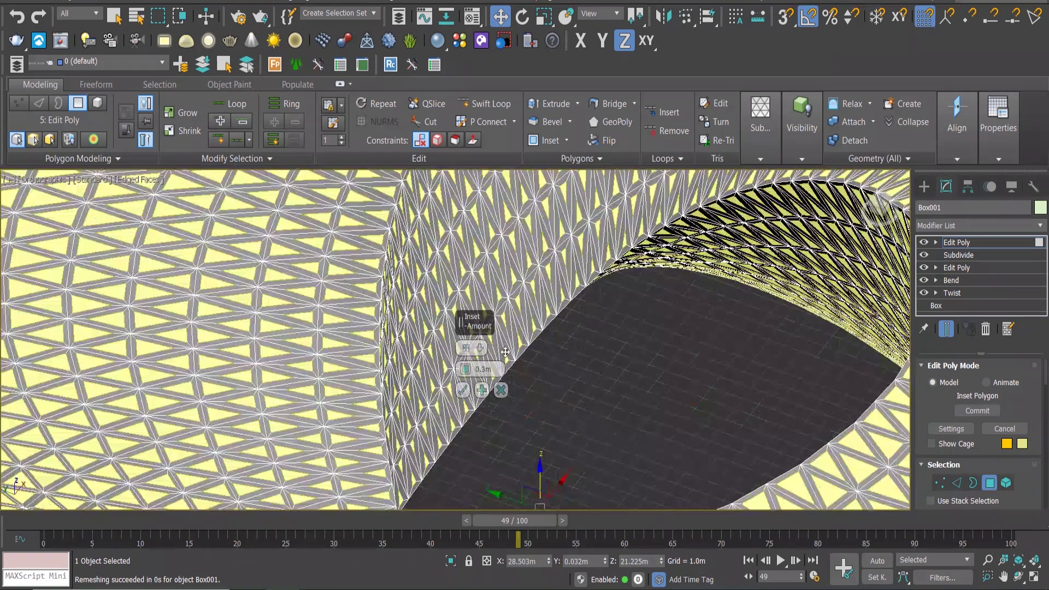
{"action": "scroll", "coordinate": [493, 356], "scroll_direction": "up", "scroll_amount": 2}
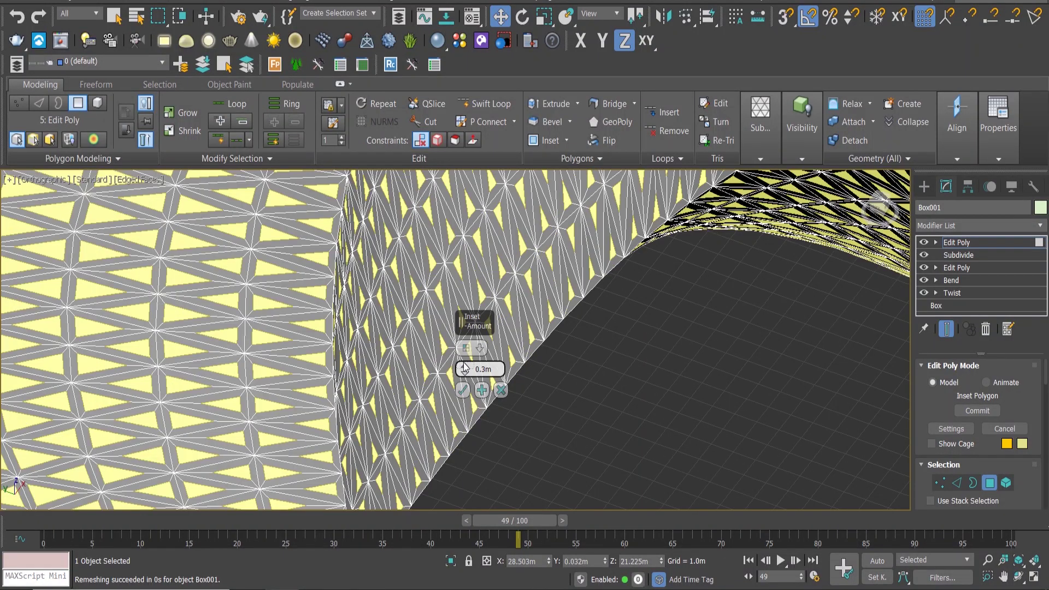
{"action": "left_click_drag", "start_coordinate": [464, 359], "coordinate": [467, 365]}
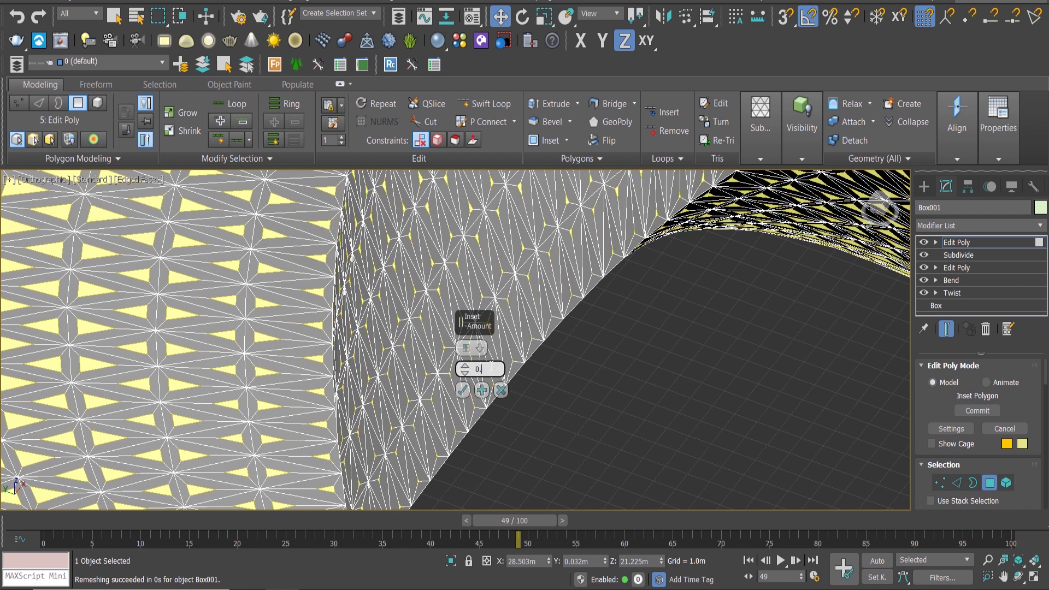
{"action": "type", "text": "4"}
{"action": "key", "text": "Return"}
{"action": "scroll", "coordinate": [571, 337], "scroll_direction": "down", "scroll_amount": 5}
{"action": "mouse_move", "coordinate": [572, 337]}
{"action": "middle_mouse_down", "text": "alt"}
{"action": "mouse_move", "coordinate": [646, 351]}
{"action": "mouse_move", "coordinate": [724, 341]}
{"action": "mouse_move", "coordinate": [492, 377]}
{"action": "mouse_move", "coordinate": [656, 361]}
{"action": "middle_mouse_up", "text": "alt"}
{"action": "left_click", "coordinate": [463, 390]}
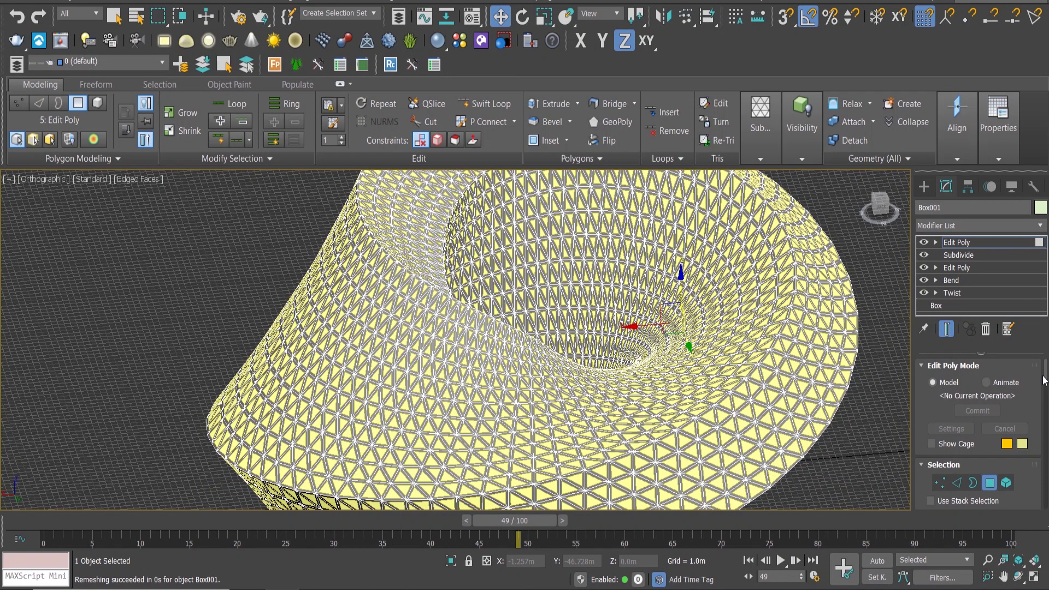
Clear the face selection and return to whole-object level on Box001.
{"action": "left_click_drag", "start_coordinate": [1043, 380], "coordinate": [1030, 454]}
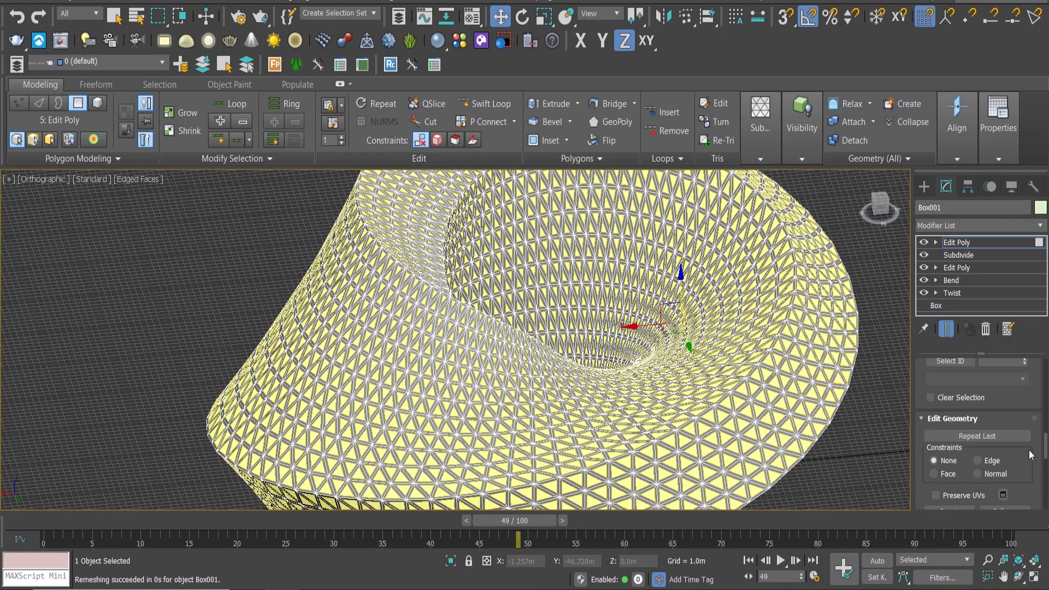
{"action": "scroll", "coordinate": [1029, 456], "scroll_direction": "down", "scroll_amount": 3}
{"action": "scroll", "coordinate": [1016, 437], "scroll_direction": "down", "scroll_amount": 2}
{"action": "left_click", "coordinate": [863, 401]}
{"action": "middle_click_drag", "start_coordinate": [863, 401], "coordinate": [935, 236], "text": "alt"}
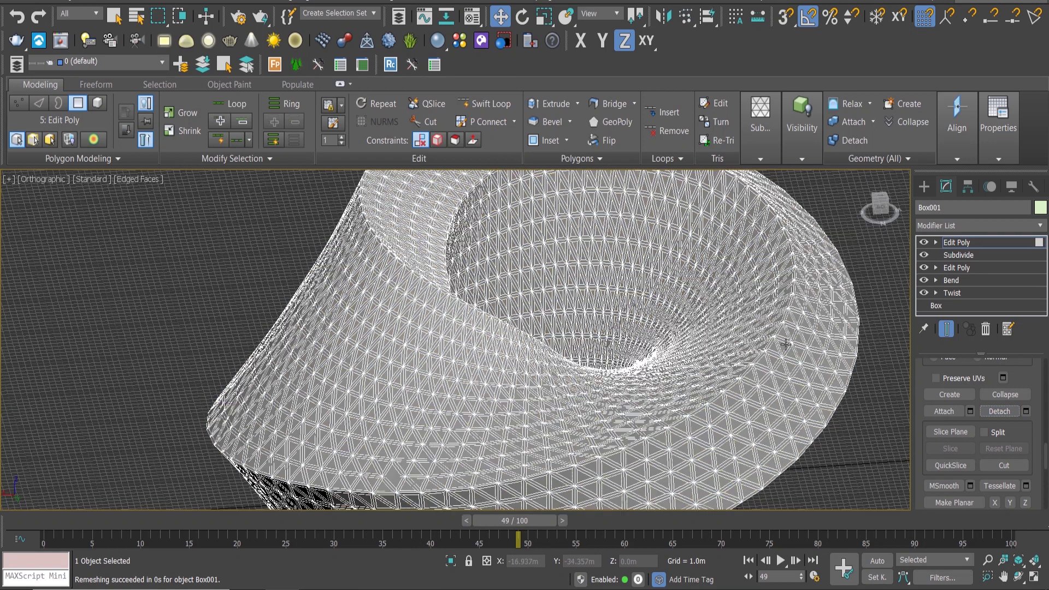
{"action": "left_click", "coordinate": [956, 242]}
Add a Shell modifier with 0.05m outer amount on top of the stack.
{"action": "left_click", "coordinate": [979, 224]}
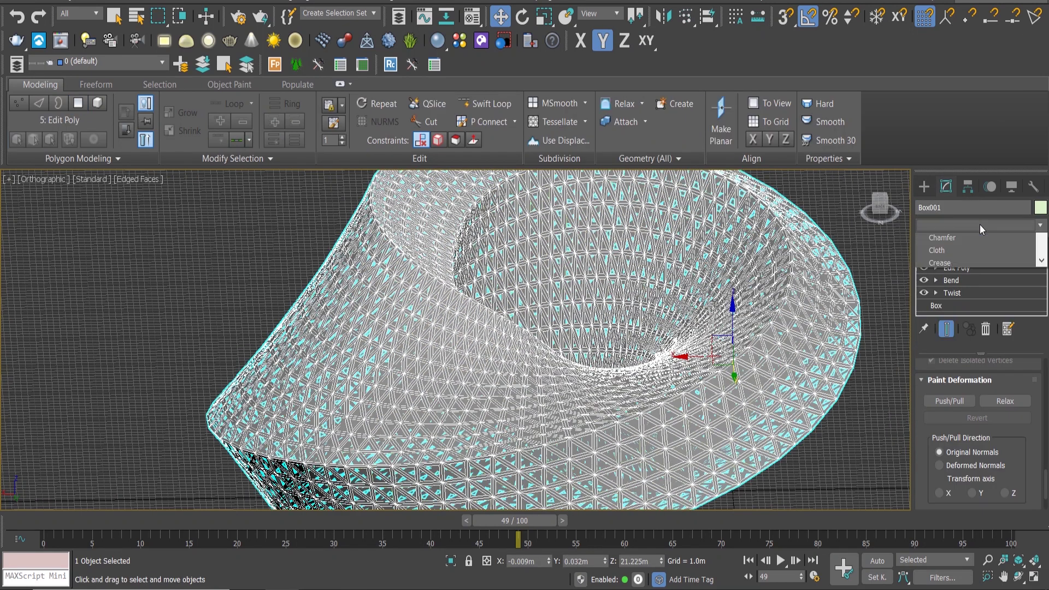
{"action": "type", "text": "sh"}
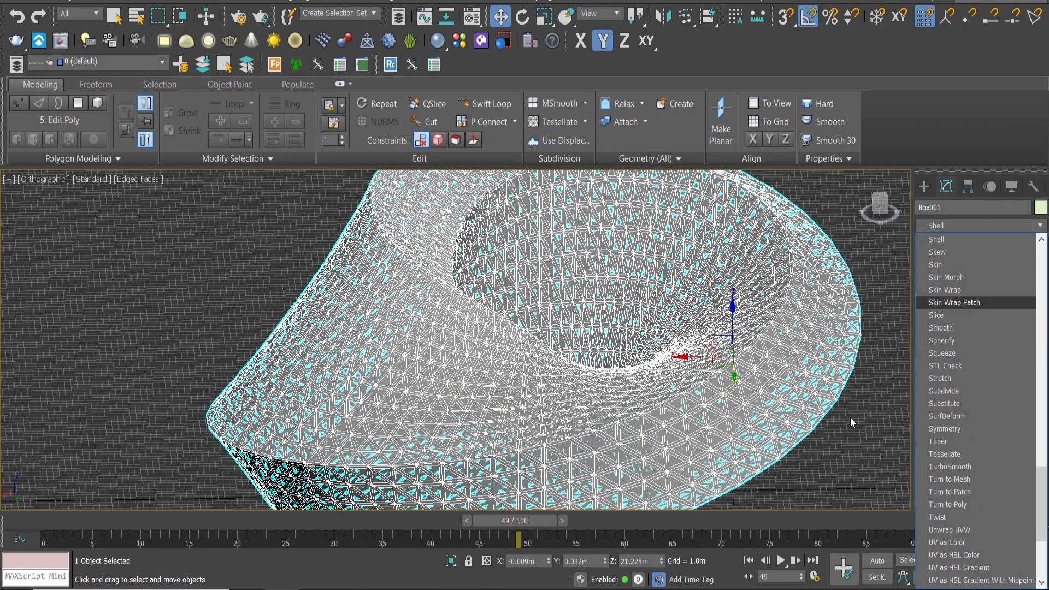
{"action": "left_click", "coordinate": [849, 418]}
{"action": "scroll", "coordinate": [833, 402], "scroll_direction": "up", "scroll_amount": 3}
{"action": "left_click", "coordinate": [971, 220]}
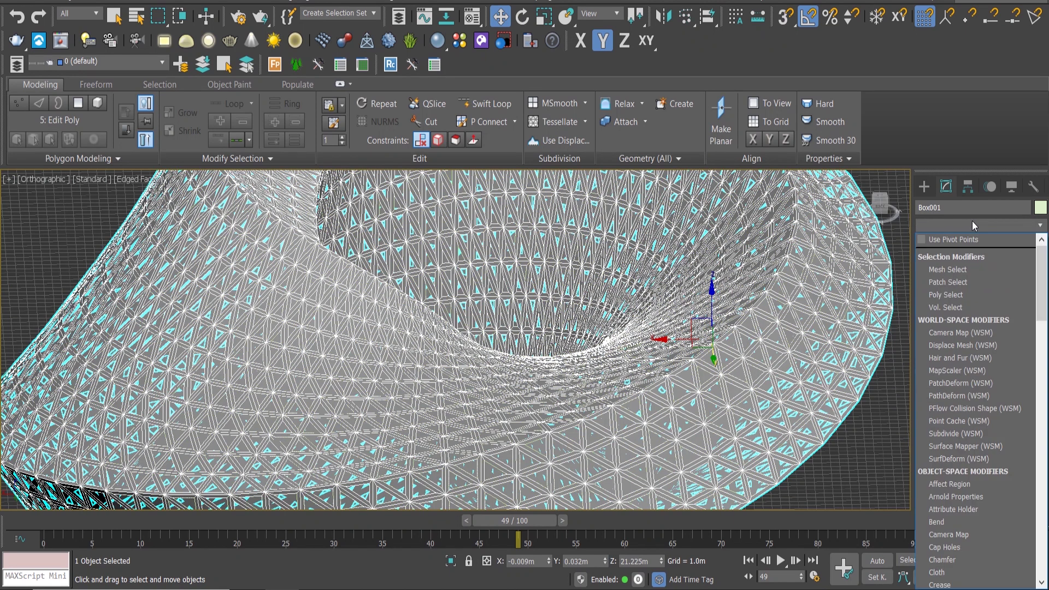
{"action": "type", "text": "sh"}
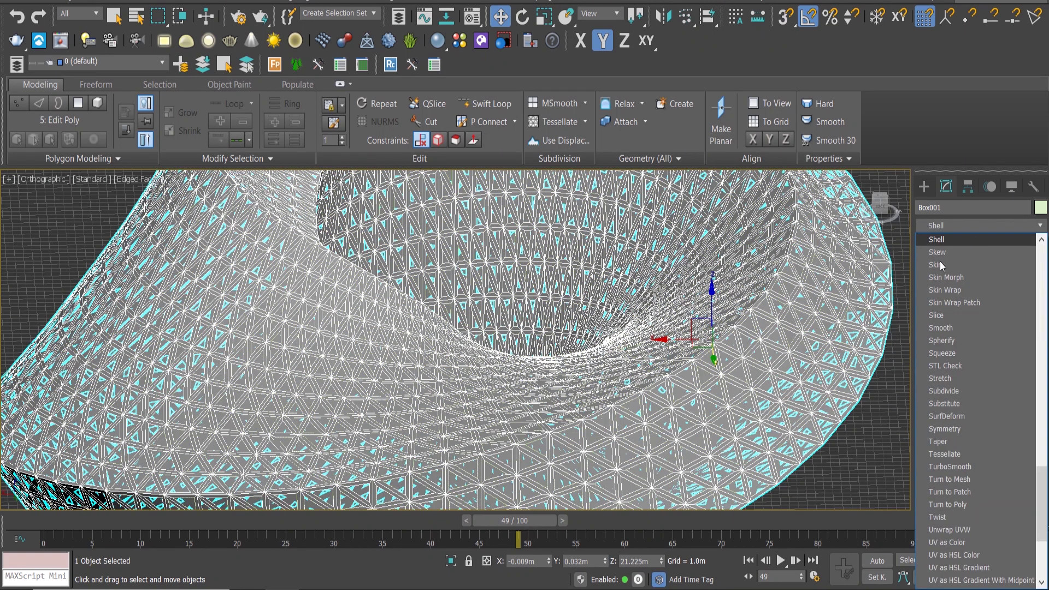
{"action": "left_click", "coordinate": [1000, 243]}
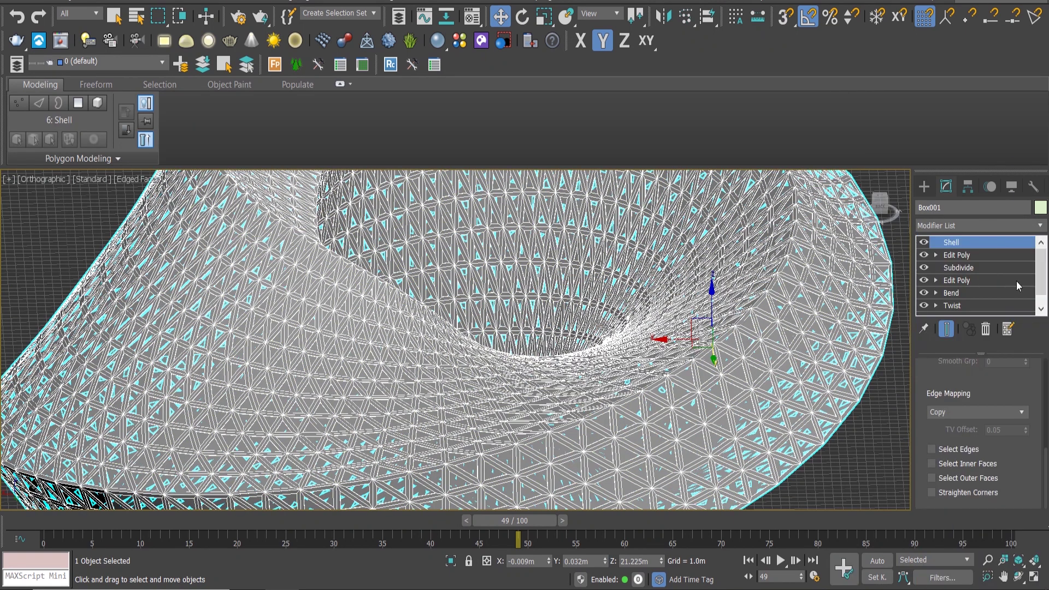
{"action": "left_click_drag", "start_coordinate": [1044, 466], "coordinate": [1034, 371]}
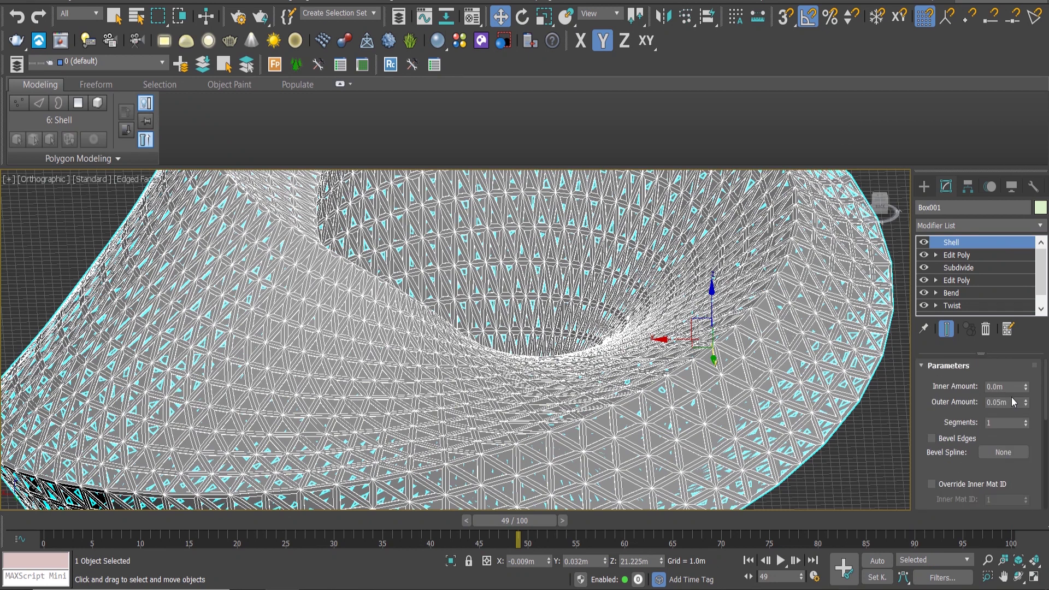
{"action": "left_click", "coordinate": [885, 415]}
{"action": "scroll", "coordinate": [885, 415], "scroll_direction": "up", "scroll_amount": 2}
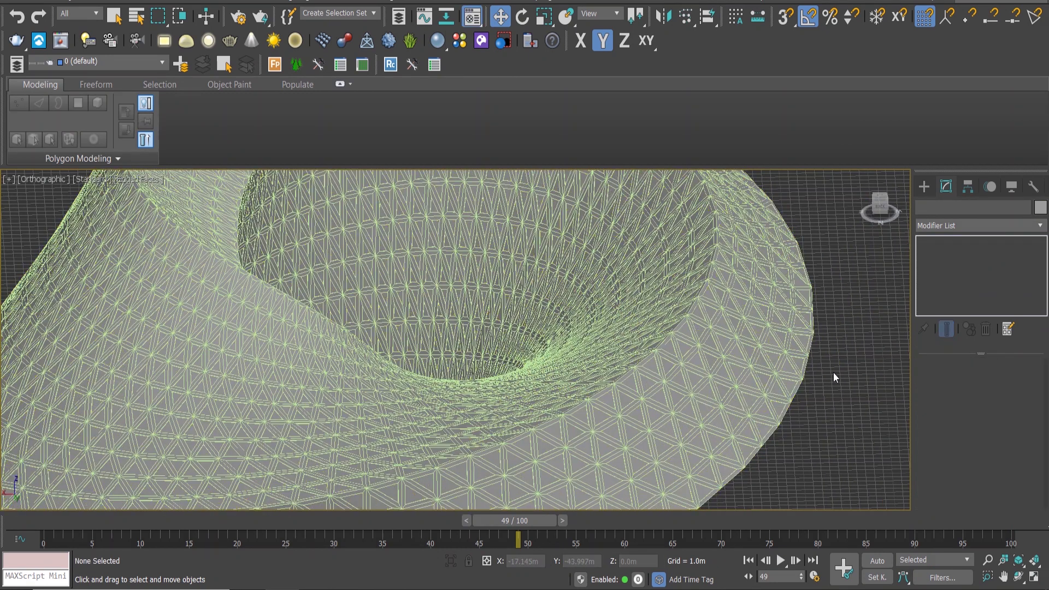
Open the Material Editor and close it again.
{"action": "key", "text": "m"}
{"action": "scroll", "coordinate": [679, 331], "scroll_direction": "up", "scroll_amount": 5}
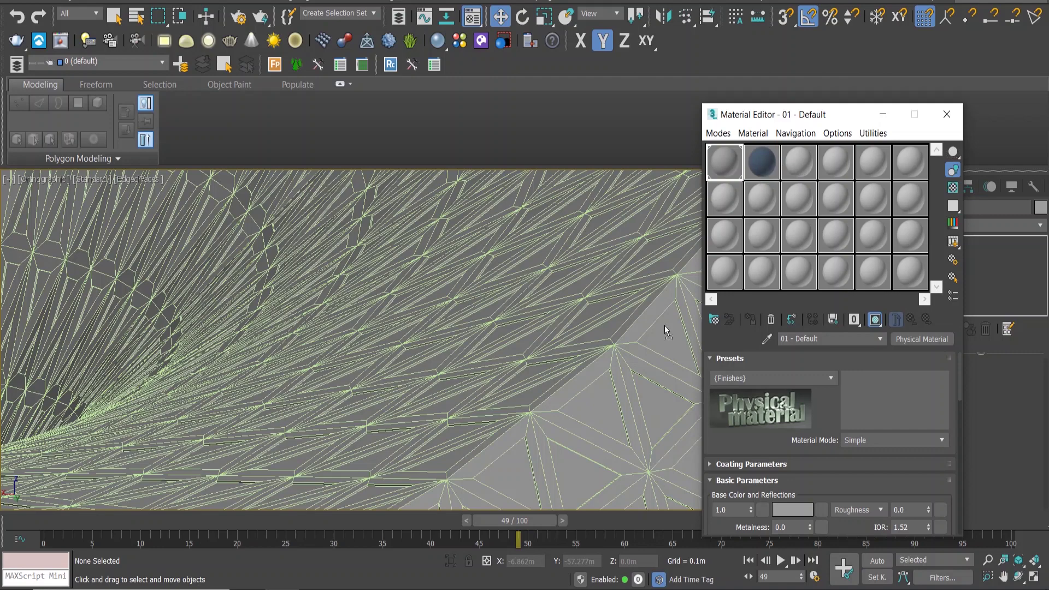
{"action": "scroll", "coordinate": [665, 331], "scroll_direction": "down", "scroll_amount": 3}
{"action": "scroll", "coordinate": [665, 331], "scroll_direction": "down", "scroll_amount": 2}
{"action": "left_click", "coordinate": [946, 115]}
{"action": "scroll", "coordinate": [623, 284], "scroll_direction": "down", "scroll_amount": 5}
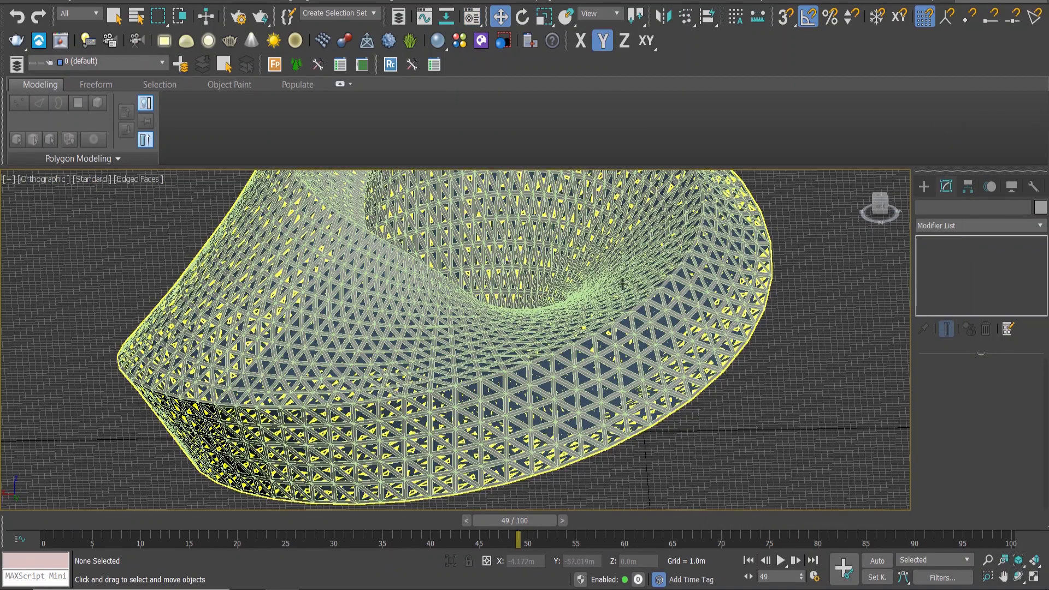
Switch the viewport from Edged Faces to Default Shading and inspect the finished ring.
{"action": "middle_click_drag", "start_coordinate": [623, 284], "coordinate": [382, 246], "text": "alt"}
{"action": "left_click", "coordinate": [147, 179]}
{"action": "left_click", "coordinate": [158, 198]}
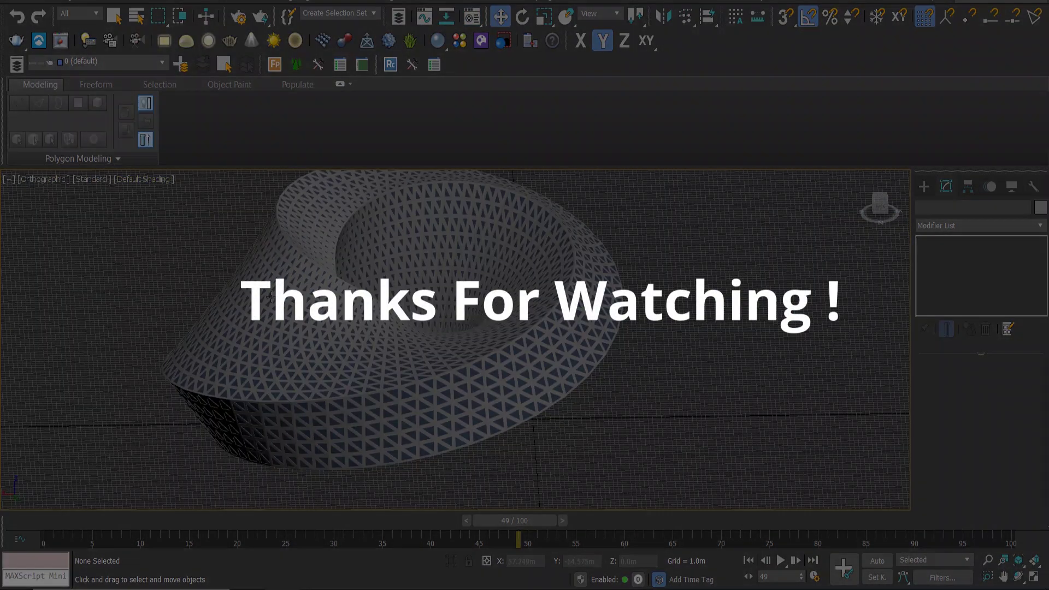
{"action": "left_click", "coordinate": [271, 296]}
{"action": "mouse_move", "coordinate": [271, 296]}
{"action": "middle_mouse_down", "text": "alt"}
{"action": "mouse_move", "coordinate": [714, 433]}
{"action": "mouse_move", "coordinate": [662, 407]}
{"action": "middle_mouse_up", "text": "alt"}
{"action": "left_click", "coordinate": [761, 426]}
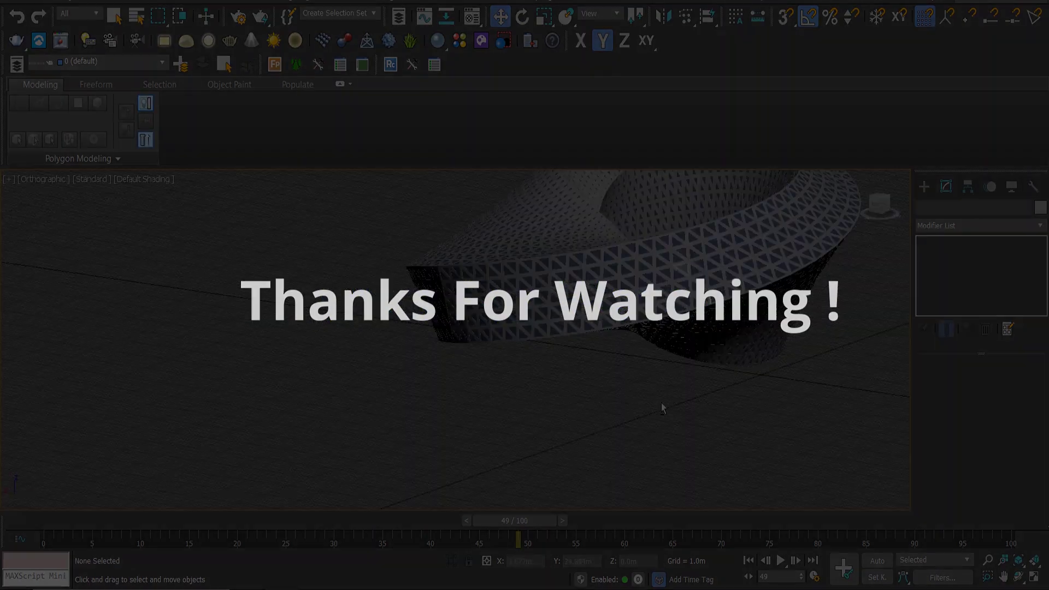